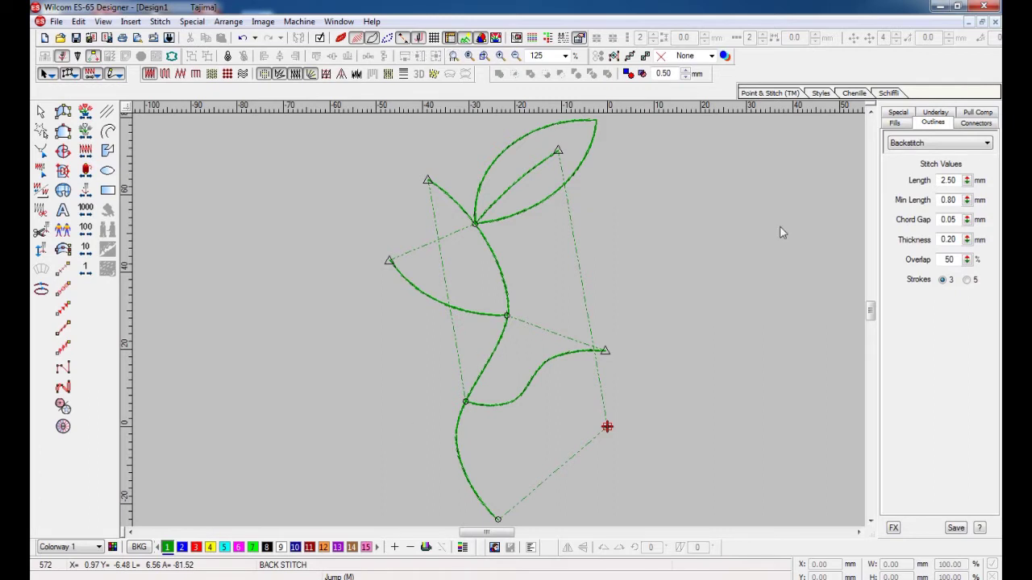
Set the tie-off option of the After Object connector to Off.
left_click(976, 124)
left_click(951, 313)
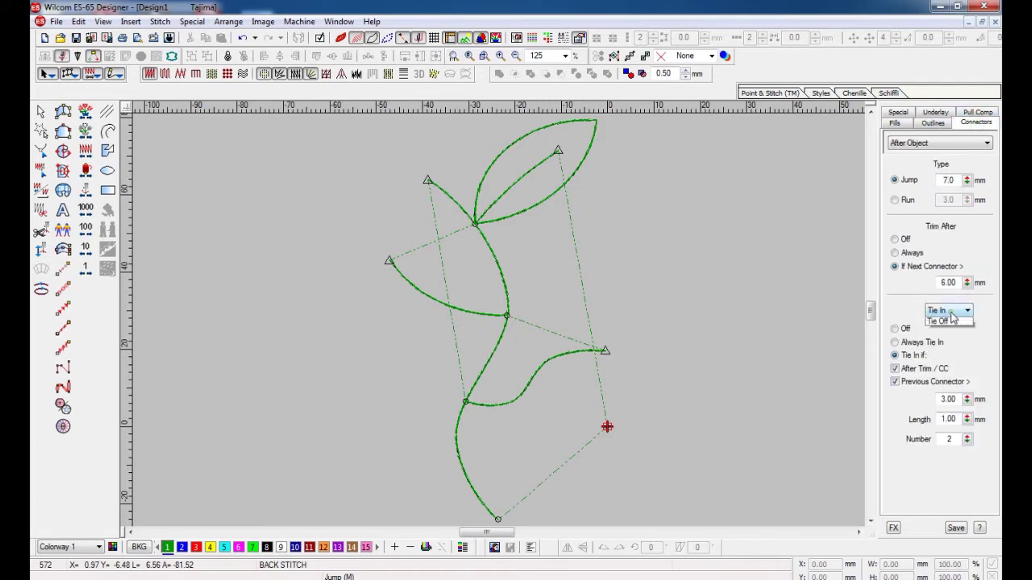
left_click(951, 331)
left_click(904, 329)
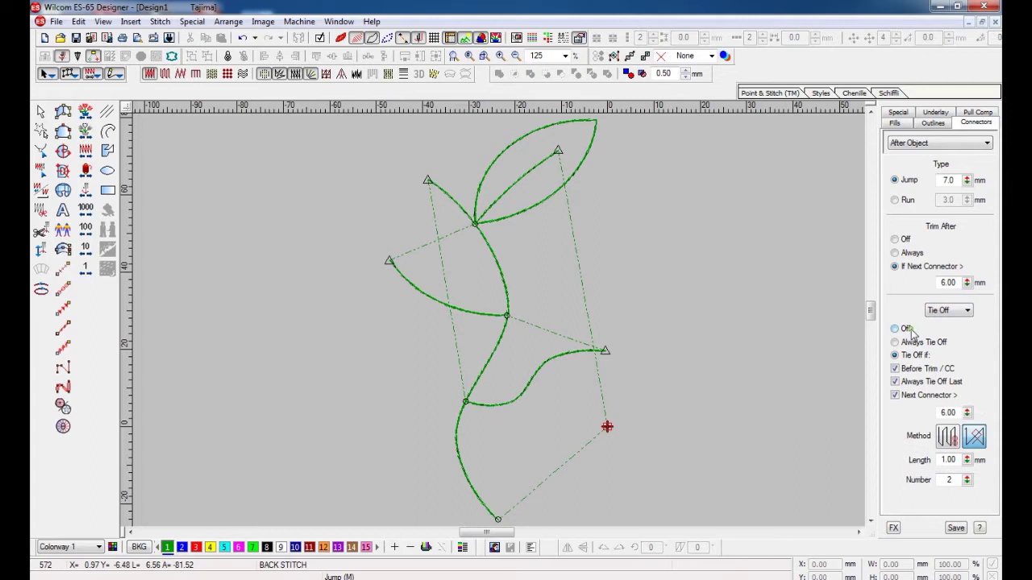
left_click(692, 421)
Resequence the main stem curve by cutting it and pasting it back at the start of the design.
key("Home")
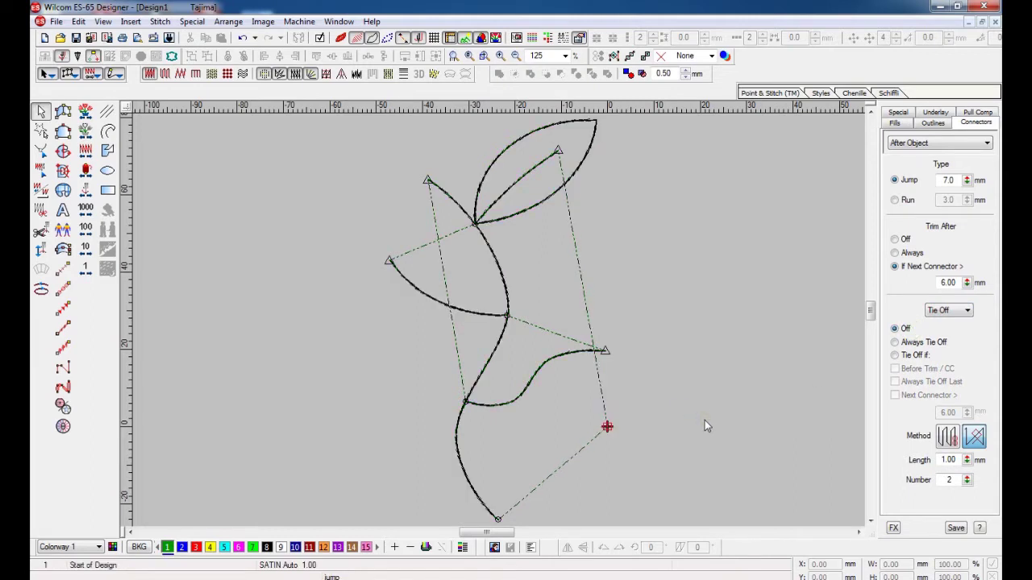
scroll(705, 421, "down", 1)
key("z")
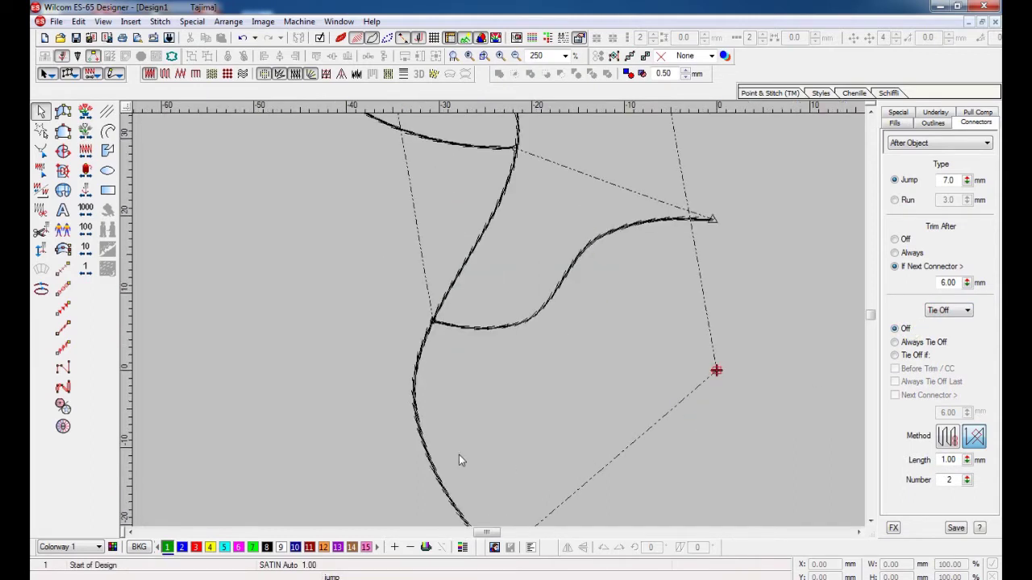
left_click(420, 429)
key("shift+z")
key("ctrl+x")
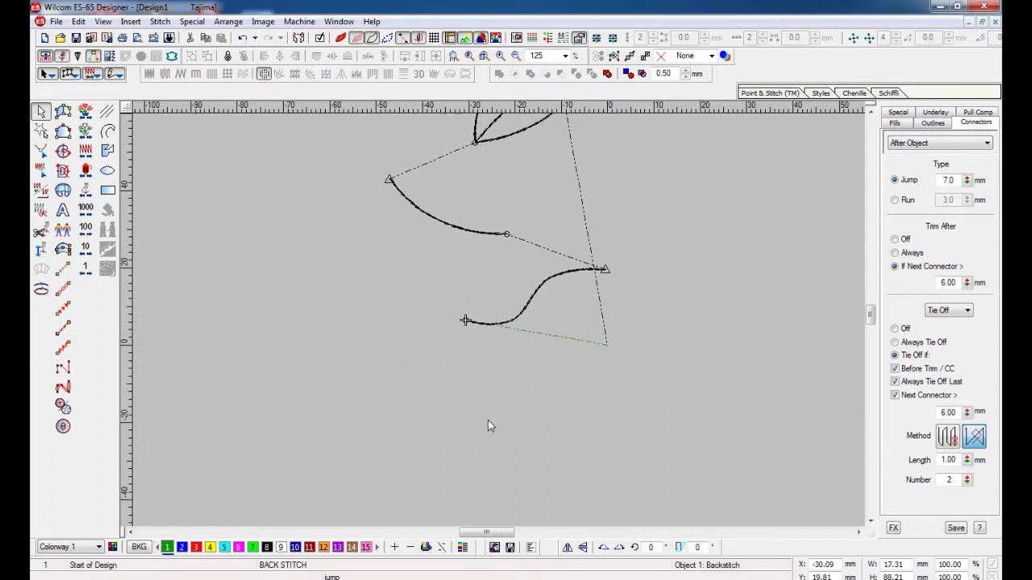
key("ctrl+v")
key("Escape")
Travel through the main stem's stitches from the design start up to its junction with the lower side branch.
key("z")
scroll(564, 400, "down", 2)
key("z")
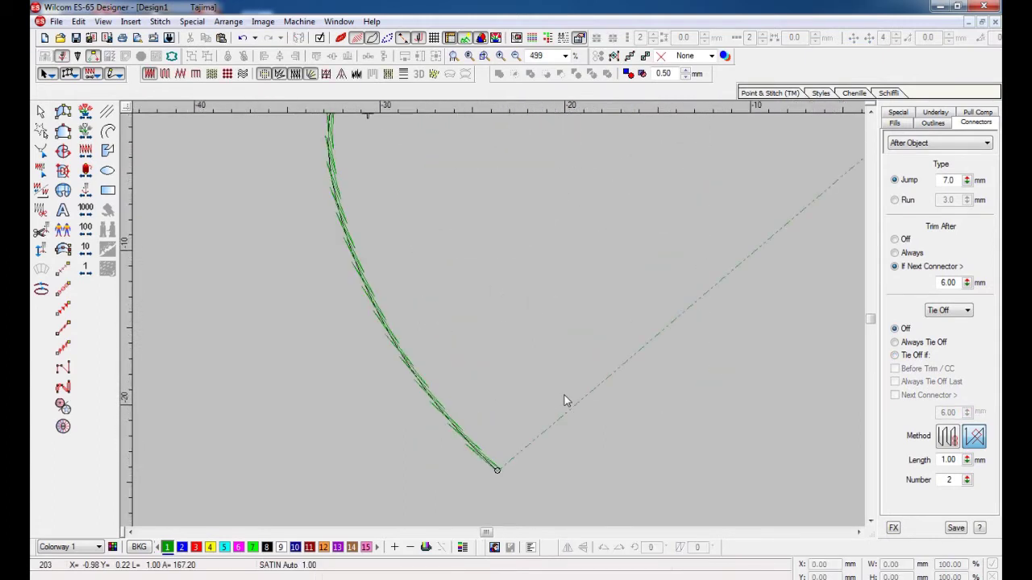
key("Home")
key("Right")
key("Right")
key("Right")
key("Right")
key("Right")
key("Right")
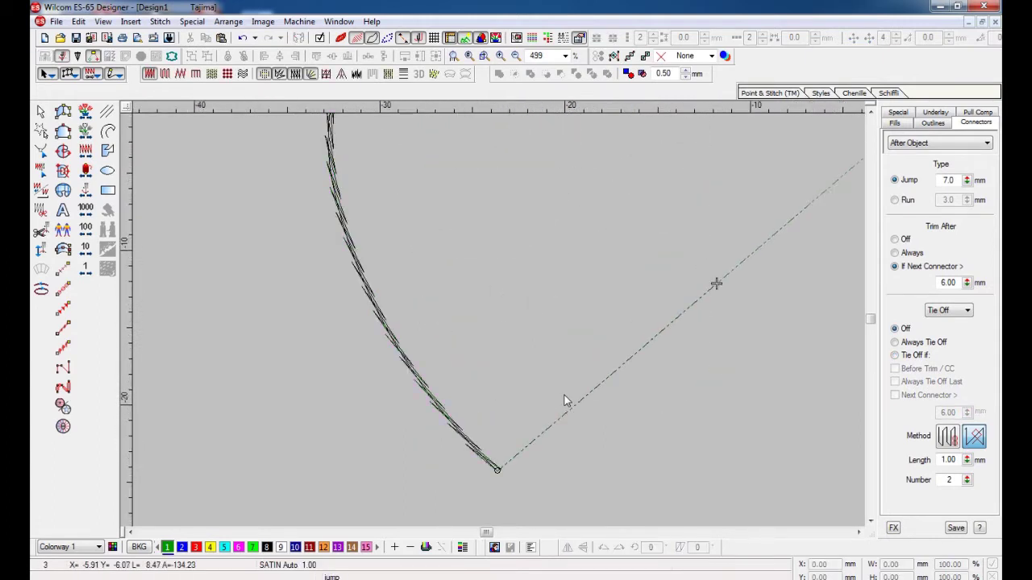
key("Right")
key("Right")
key("Right")
key("Right")
key("Right")
key("Right")
key("Right")
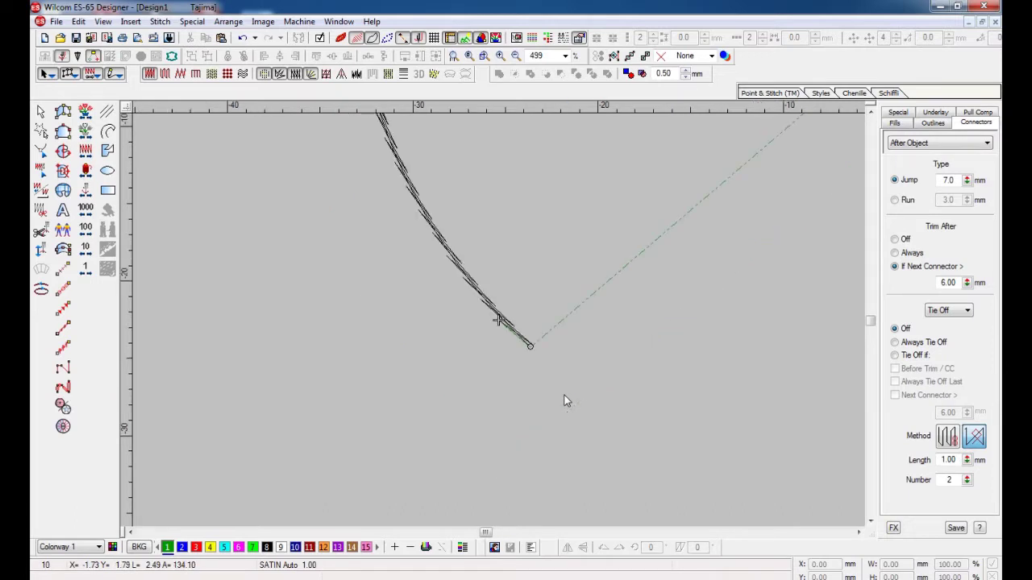
key("Right")
key("Right")
key("Right")
key("Right")
key("Right")
key("Right")
key("Right")
key("Right")
key("Right")
key("Right")
key("Right")
key("Right")
key("Right")
key("Right")
key("Right")
key("Right")
key("Right")
key("Right")
key("Right")
key("Right")
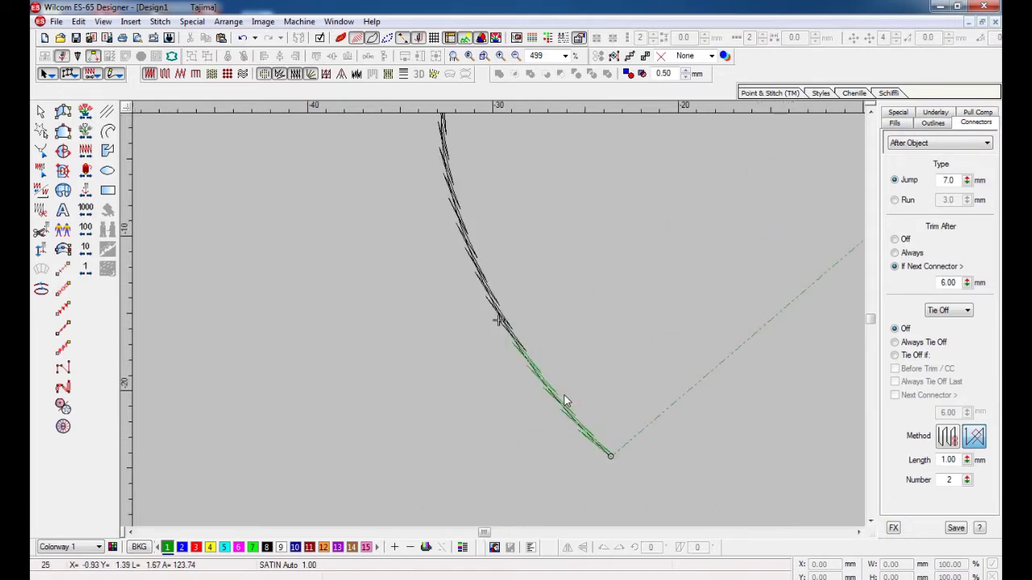
key("Right")
key("Right")
key("Right")
key("Right")
key("Right")
key("Right")
key("Right")
key("Right")
key("Right")
key("Right")
key("Right")
key("Right")
key("Right")
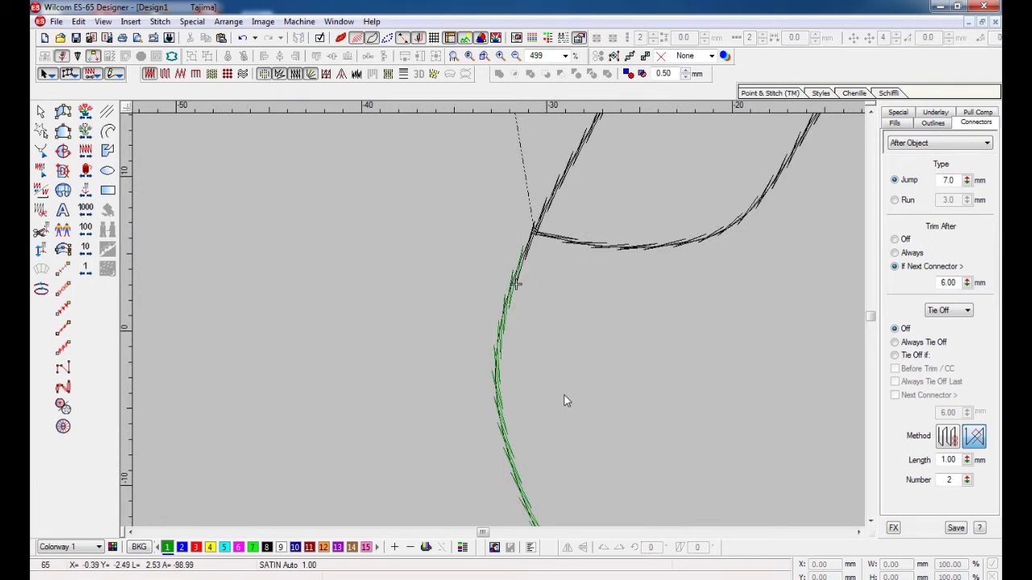
key("Left")
key("Left")
key("shift+z")
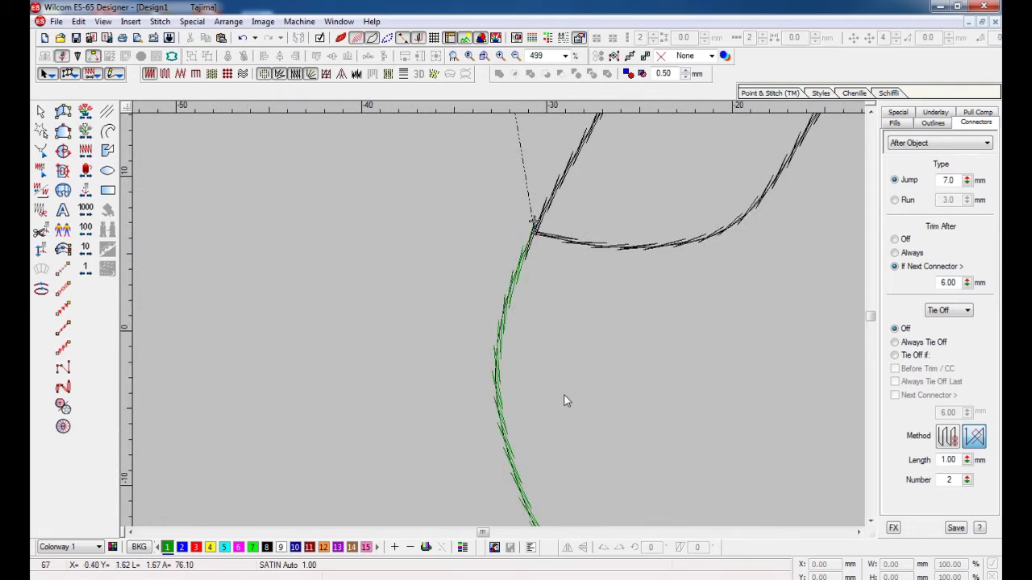
key("Right")
scroll(589, 368, "up", 2)
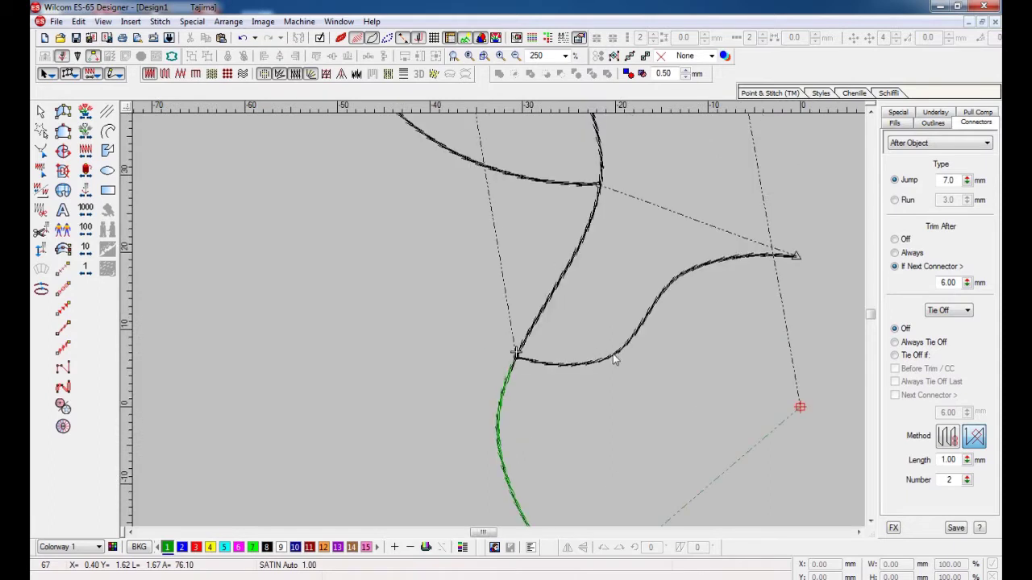
Cut the lower side branch and paste it back into the stitching sequence at the stem junction.
left_click(612, 354)
key("h")
key("Escape")
left_click(657, 313)
key("ctrl+x")
key("ctrl+v")
key("Escape")
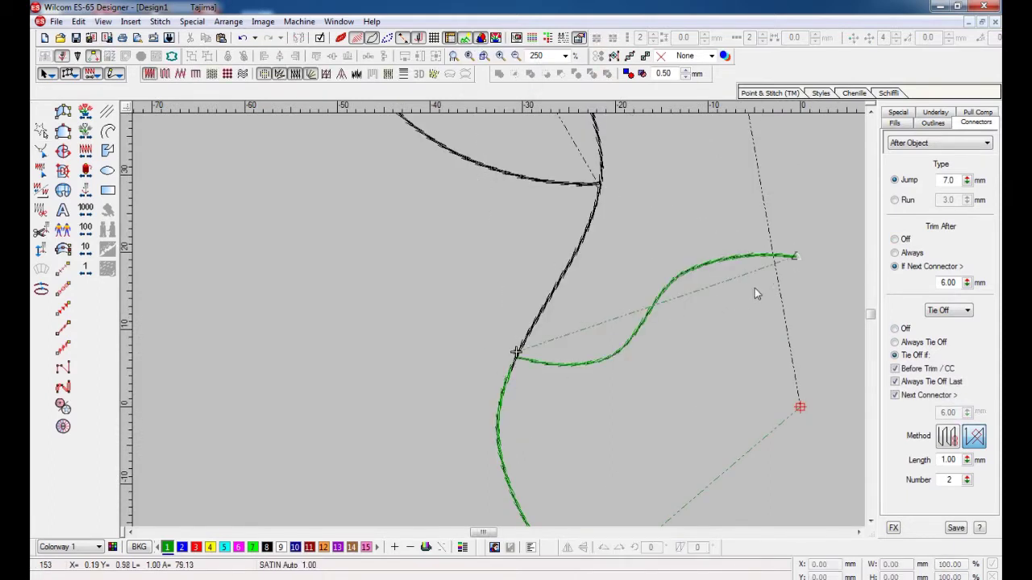
Try reshaping the duplicated side branch so it enters at the outer tip and exits at the stem junction.
left_click(749, 258)
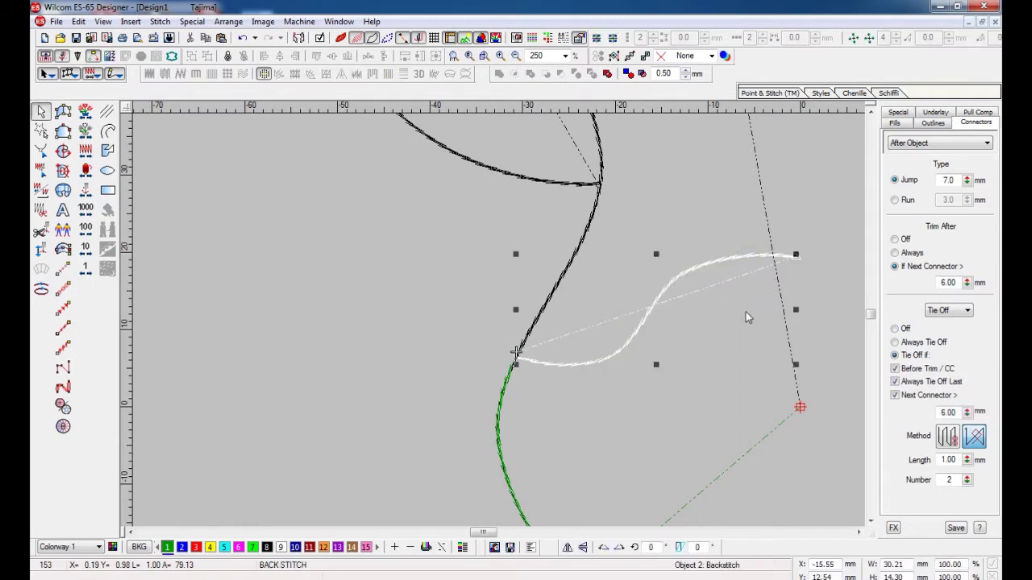
key("h")
mouse_move(520, 364)
left_mouse_down()
mouse_move(717, 291)
mouse_move(685, 262)
mouse_move(262, 381)
mouse_move(303, 363)
left_mouse_up()
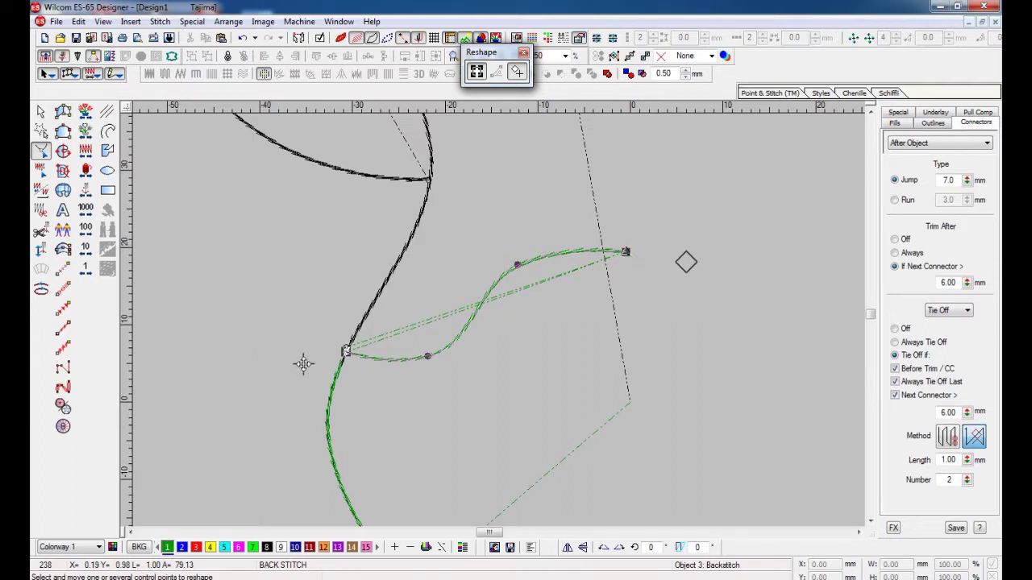
key("Return")
key("Escape")
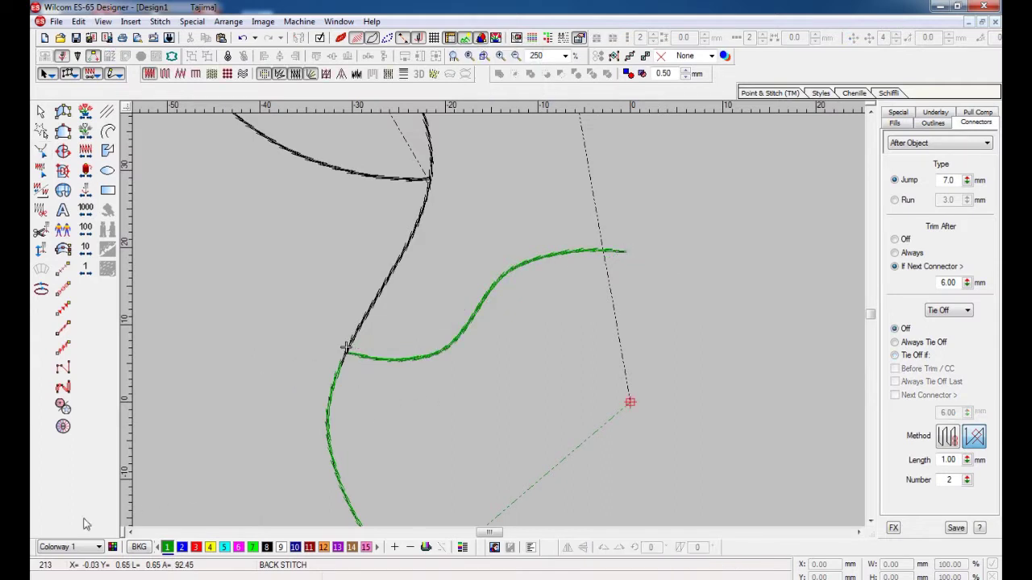
left_click(472, 328)
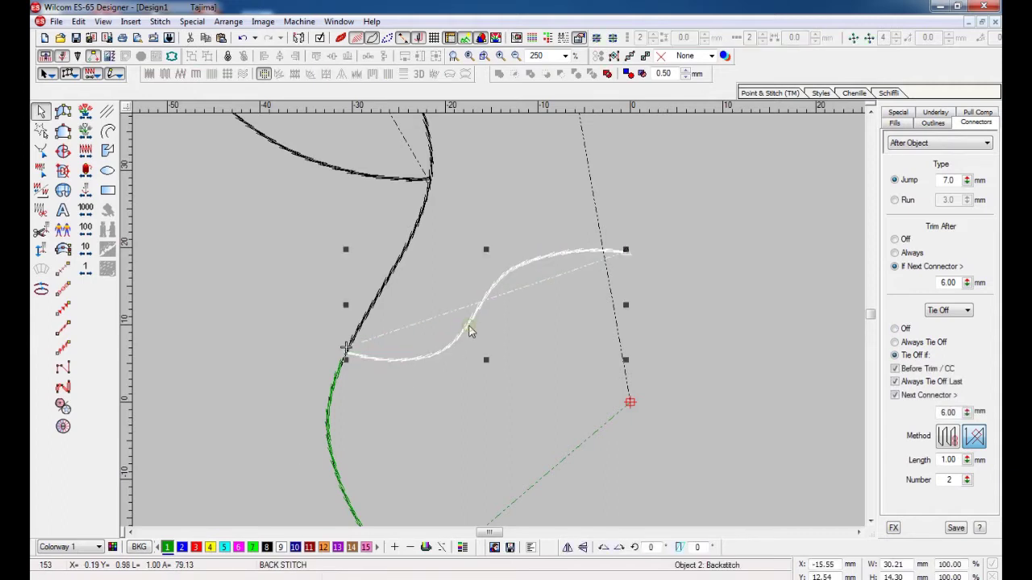
key("h")
key("Escape")
left_click_drag(470, 330, 483, 360)
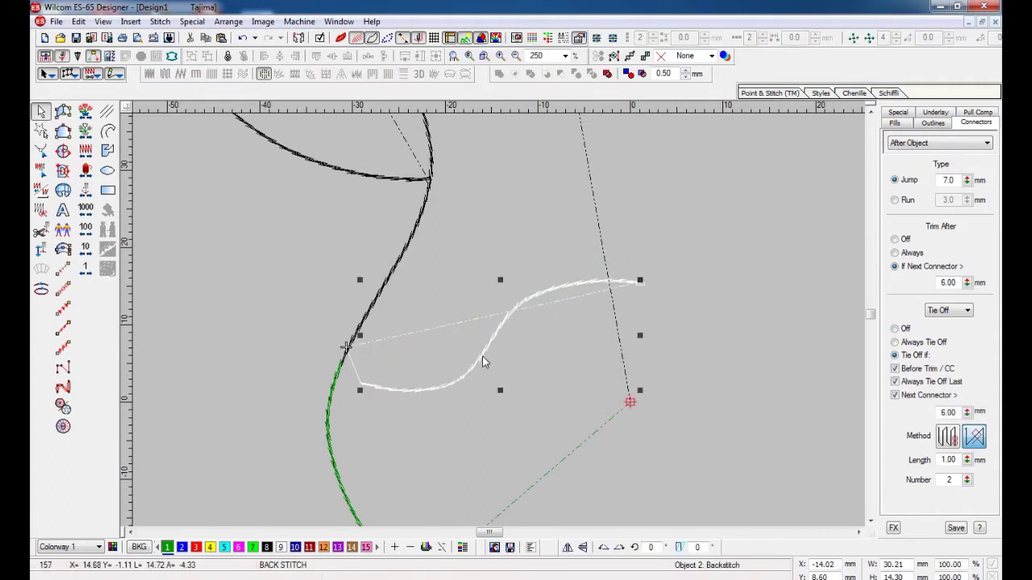
key("ctrl+z")
key("Escape")
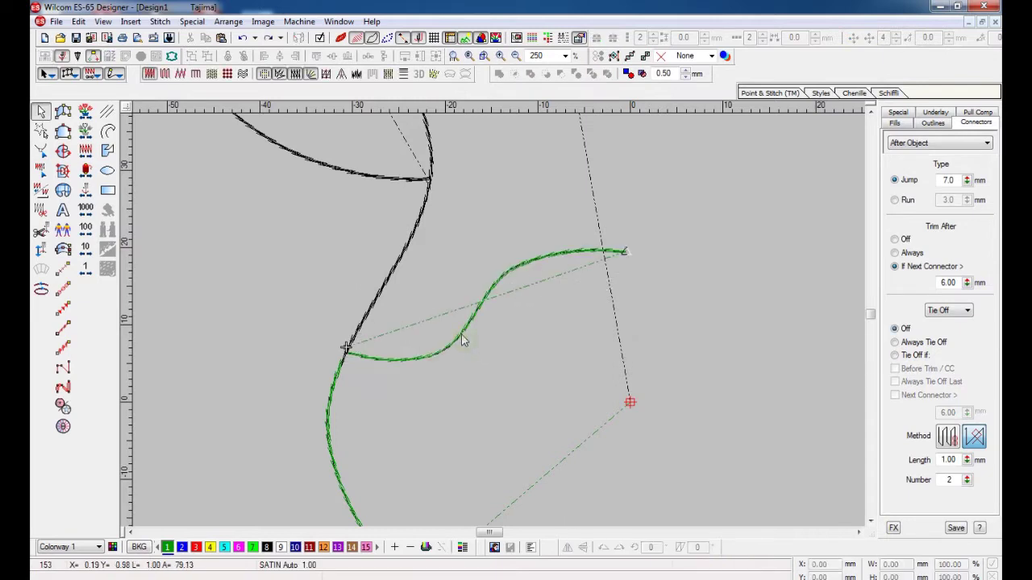
Move the duplicate of the side branch about 7 mm below the original.
left_click(464, 338)
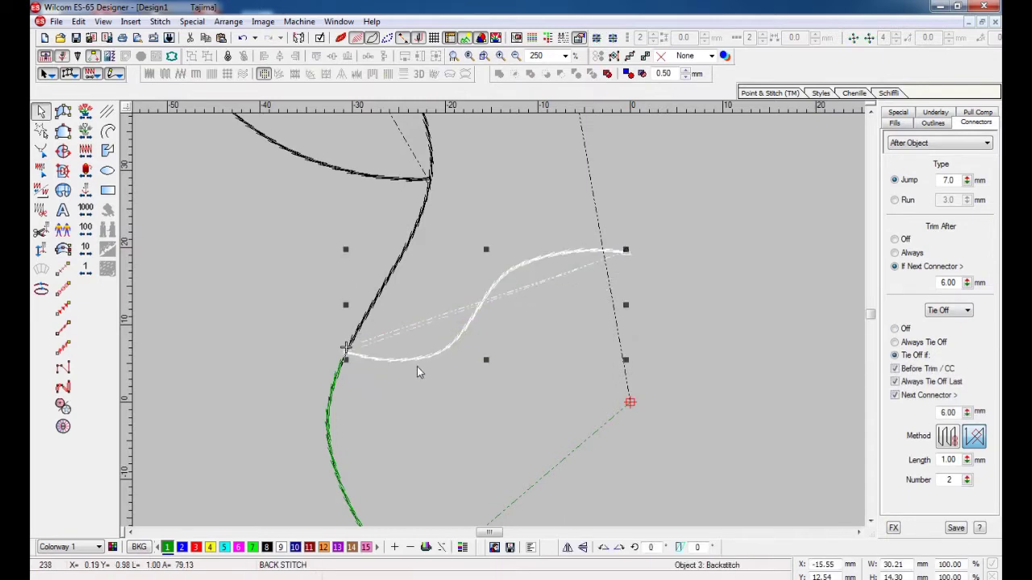
left_click_drag(446, 351, 473, 396)
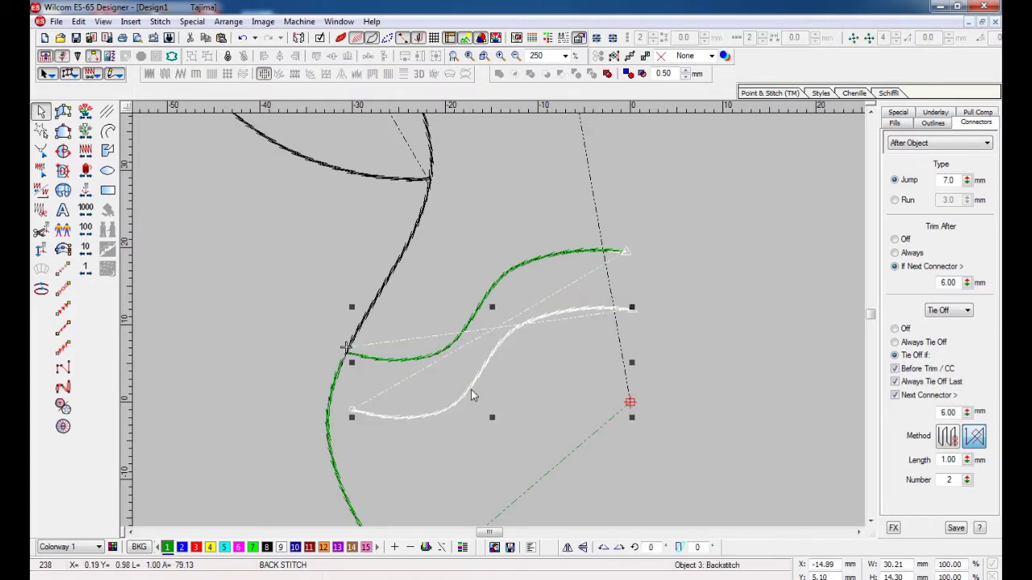
key("Escape")
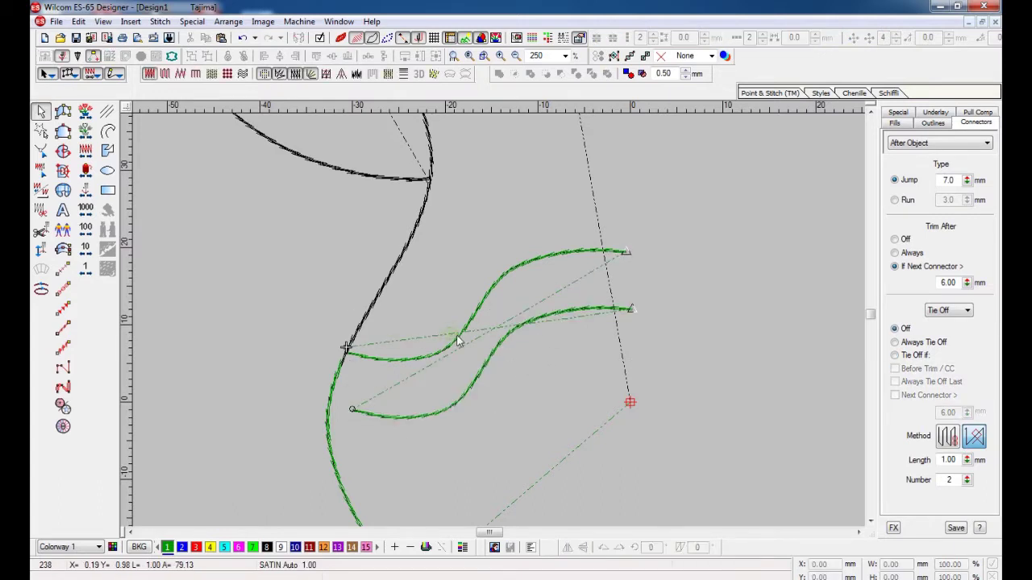
Reshape the upper side branch so its stitching enters at the outer tip and exits at the stem junction.
left_click(461, 340)
key("h")
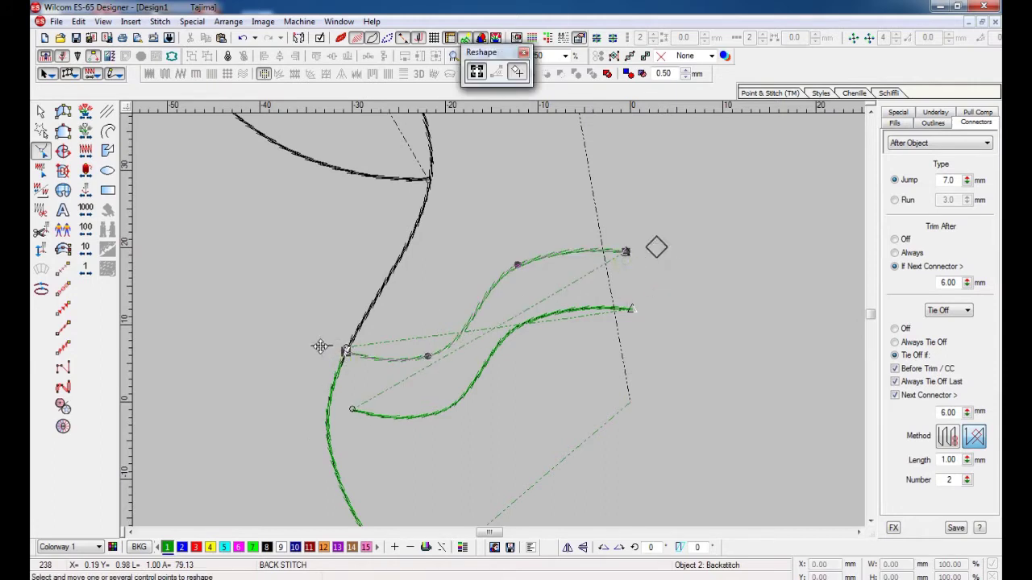
left_click(320, 346)
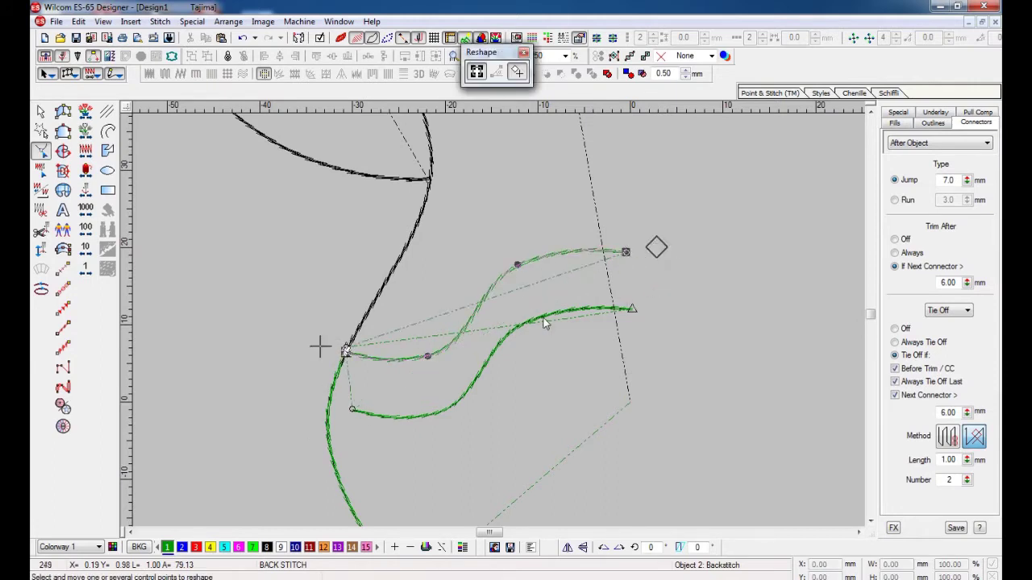
key("Escape")
Convert the lower copy of the branch to a Run line and move it to about 3 mm below the original.
left_click(483, 372)
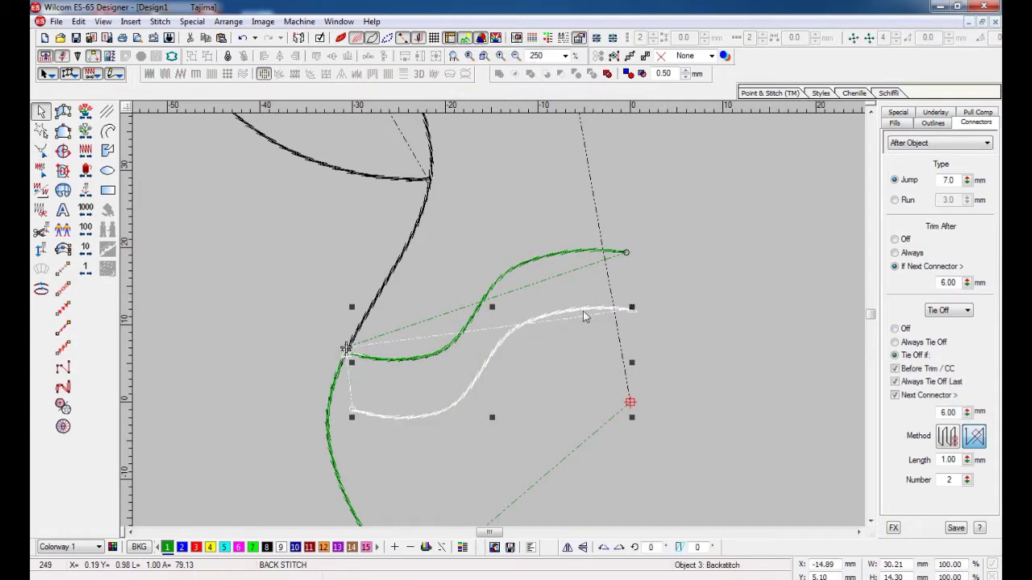
left_click(64, 271)
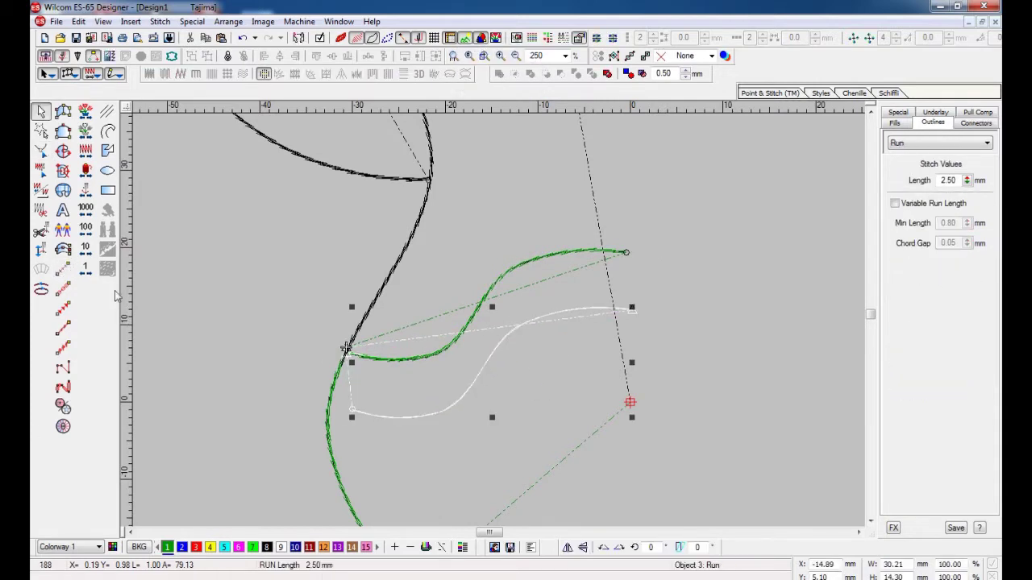
key("Return")
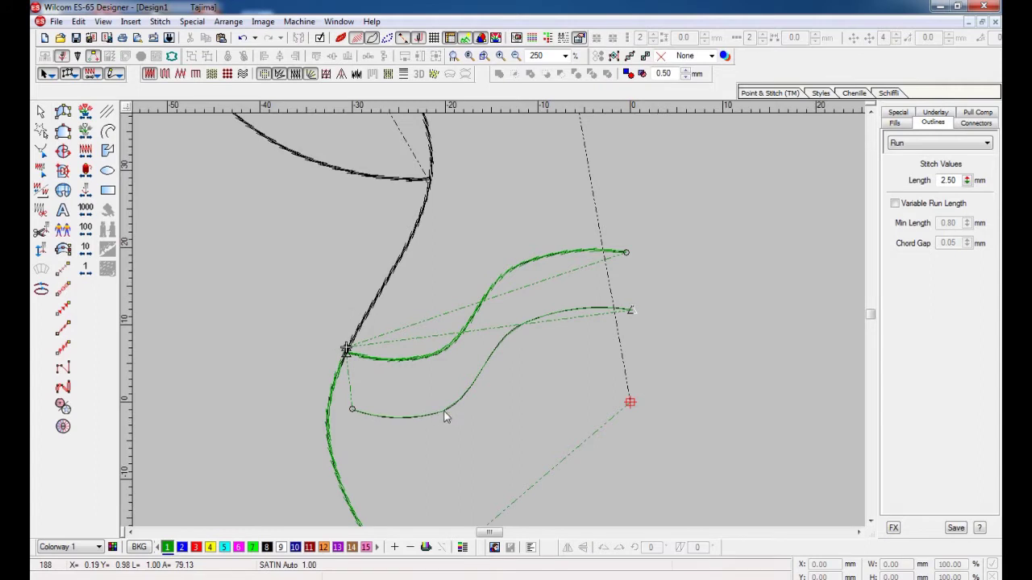
left_click_drag(458, 400, 425, 388)
Travel through the stitches of both branch lines and return the needle position to the stem junction.
key("Down")
key("Down")
key("Down")
key("Down")
key("Down")
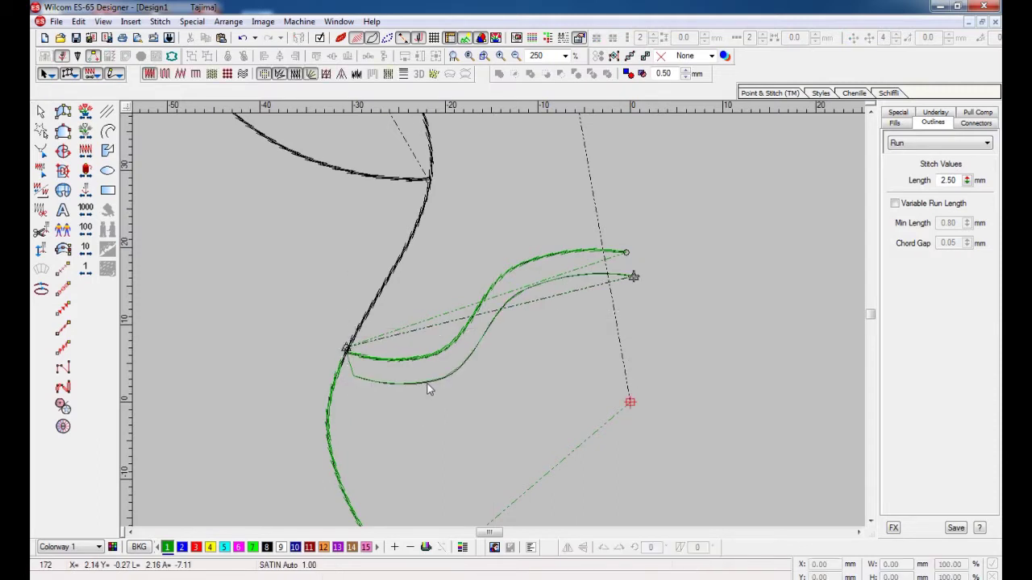
key("Right")
key("Right")
key("Right")
key("Right")
key("Right")
key("Right")
key("Right")
key("Right")
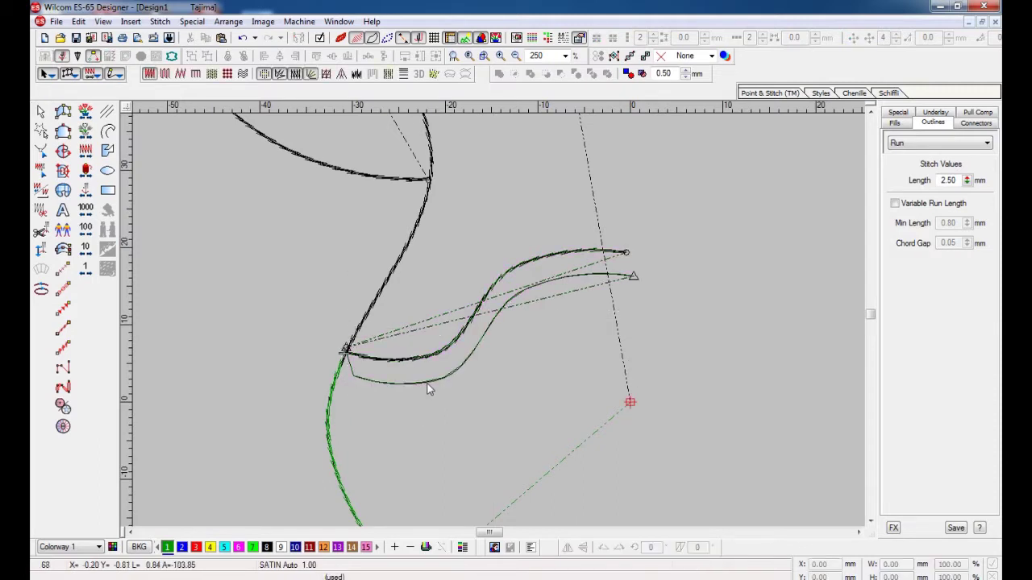
key("Left")
key("Left")
key("Left")
key("Left")
key("Left")
key("Left")
key("Left")
key("Left")
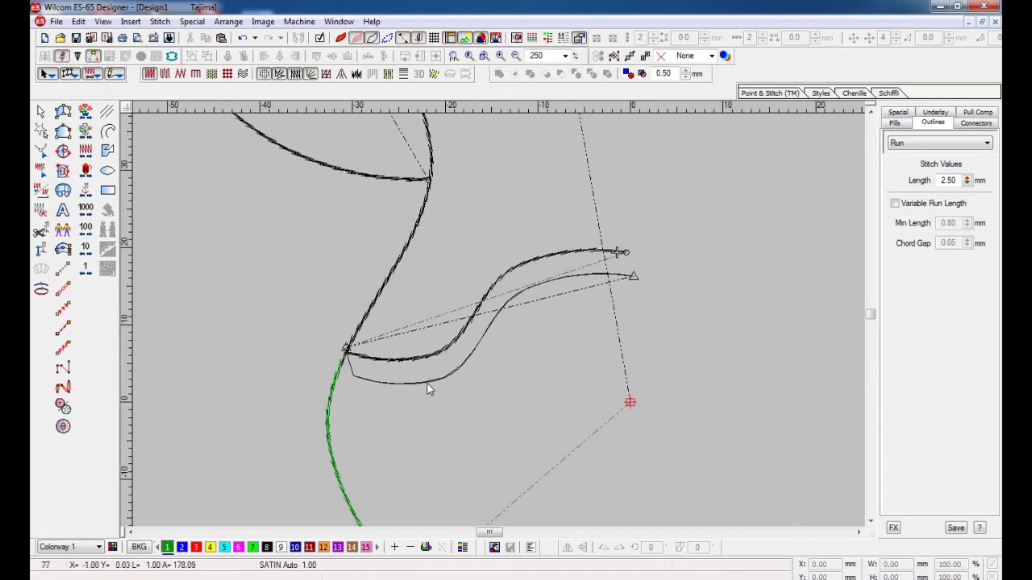
Resequence both branch lines at the stem junction by cutting and pasting the run copy first, followed by the backstitch branch.
left_click(427, 383)
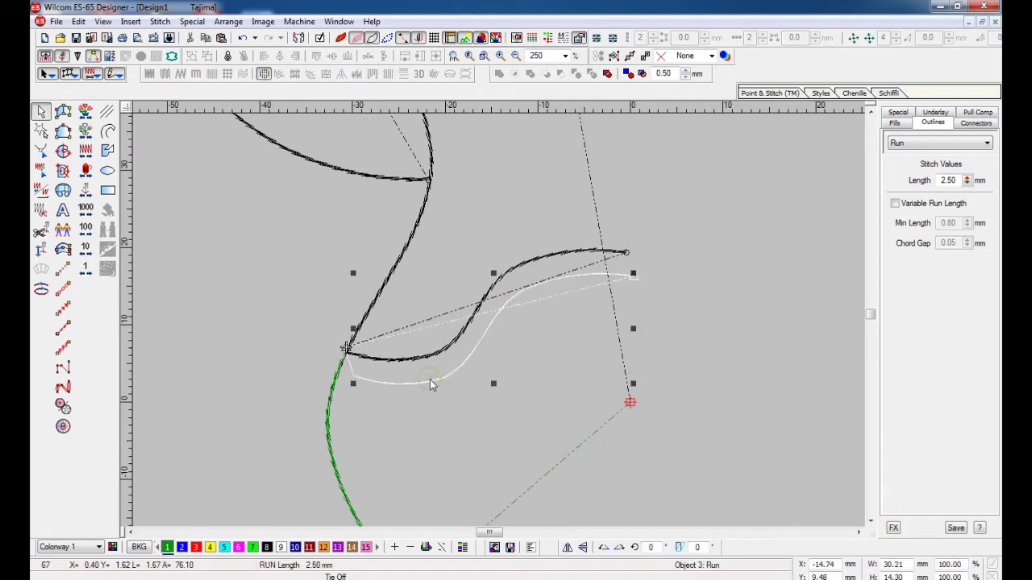
key("ctrl+x")
key("ctrl+v")
key("Escape")
left_click(425, 354)
key("ctrl+x")
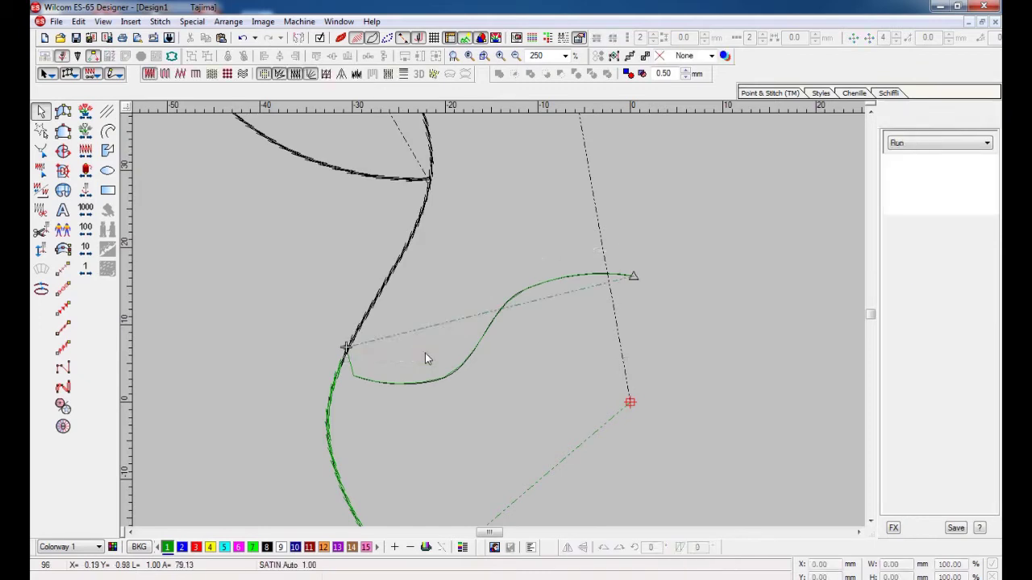
key("ctrl+v")
key("Escape")
Travel through the stitches from the start of the lower run copy, back along the backstitch branch, and onto the stem.
key("shift+Tab")
key("Up")
key("Up")
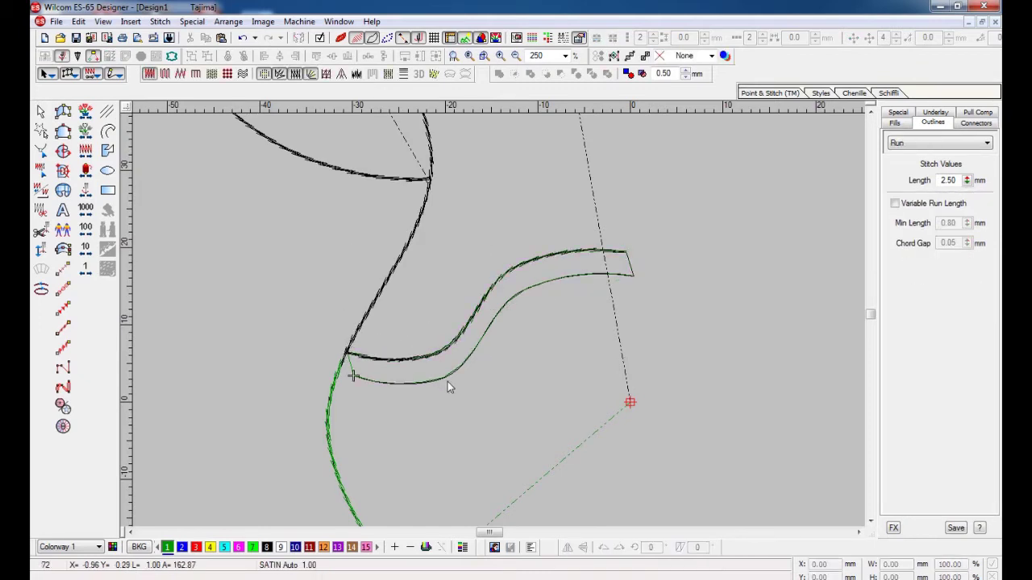
key("Left")
key("Left")
key("Left")
key("Left")
key("Left")
key("Right")
key("Right")
key("Right")
key("Right")
key("Right")
key("Right")
key("Right")
key("Right")
key("Right")
key("Right")
key("Right")
key("Right")
key("Right")
key("Right")
key("Right")
key("Right")
key("Right")
key("Right")
key("Right")
key("Right")
key("Right")
key("Right")
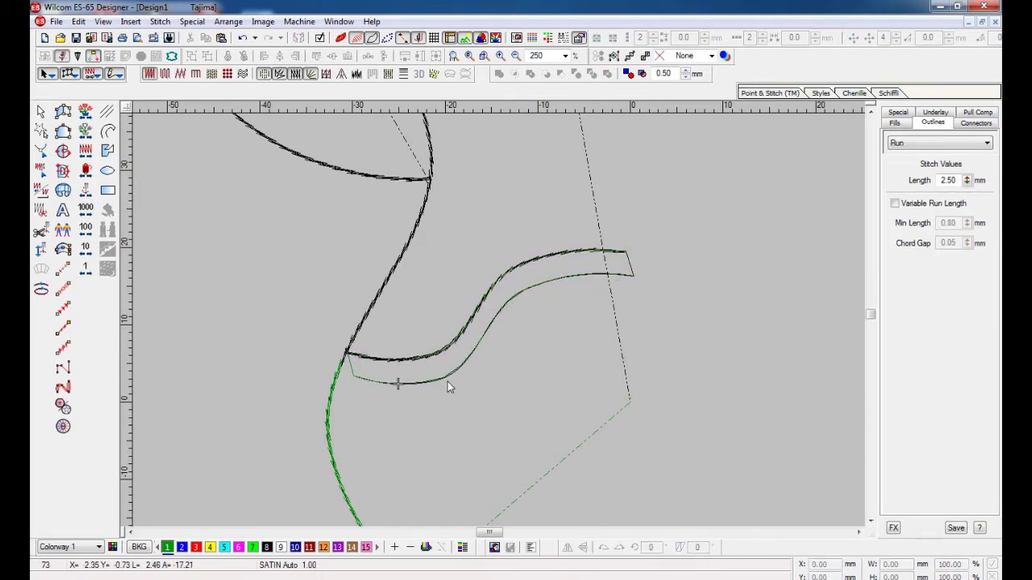
key("Right")
key("Right")
key("Right")
key("Right")
key("Right")
key("Right")
key("Right")
key("Right")
key("Right")
key("Right")
key("Right")
key("Right")
key("Right")
key("Right")
key("Right")
key("Right")
key("Right")
key("Right")
key("Right")
key("Right")
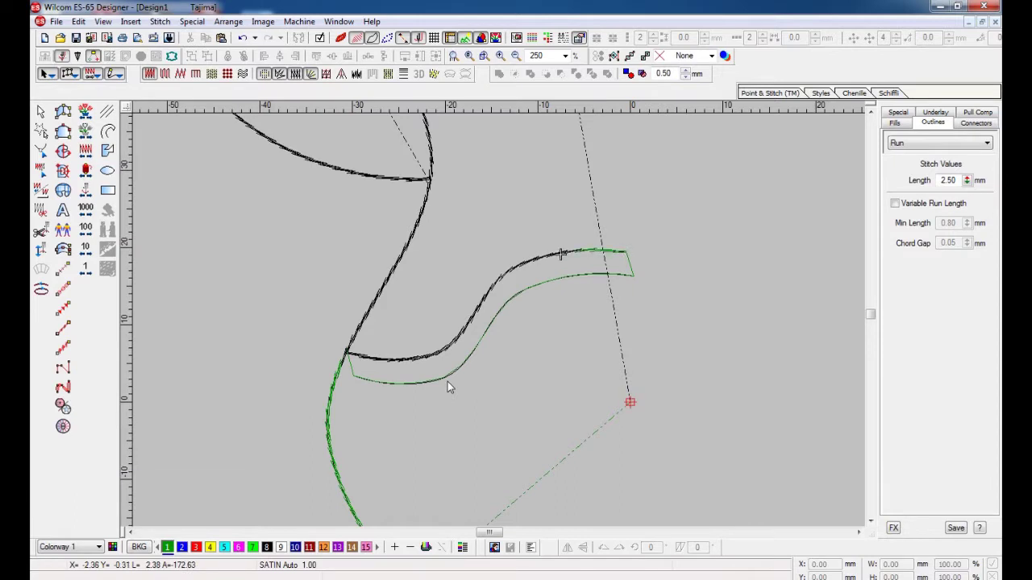
key("Right")
key("Right")
key("Right")
key("Right")
key("Right")
key("Right")
key("Right")
key("Right")
key("Right")
key("Right")
key("Right")
key("Right")
key("Right")
key("Right")
key("Right")
key("Right")
key("Right")
key("Right")
key("Right")
key("Right")
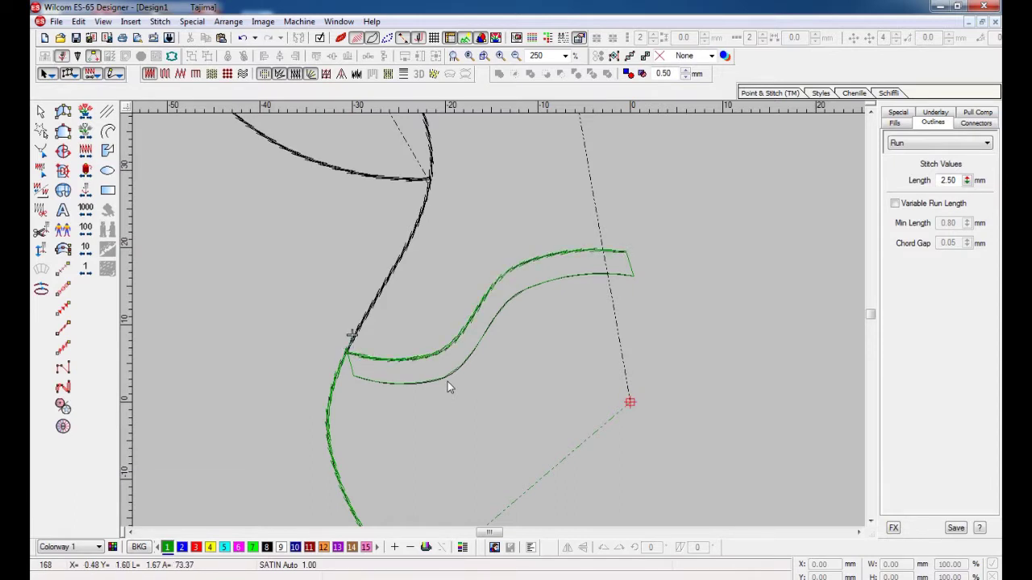
Return the needle position to the stem junction where the lower branch starts.
key("Left")
key("Left")
key("Left")
key("Left")
key("Left")
key("Left")
key("Left")
key("Left")
key("Left")
key("Left")
key("Left")
key("Left")
key("Left")
key("Left")
key("Left")
key("Left")
key("Left")
key("Left")
key("Left")
key("Left")
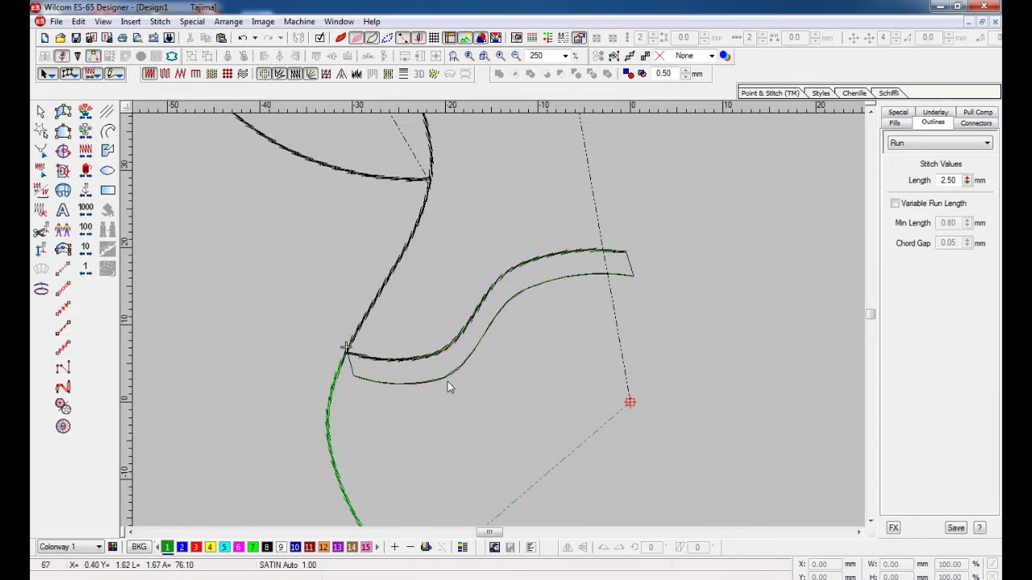
Undo the resequencing of the branch lines and remove the offset run copy.
key("ctrl+z")
key("ctrl+y")
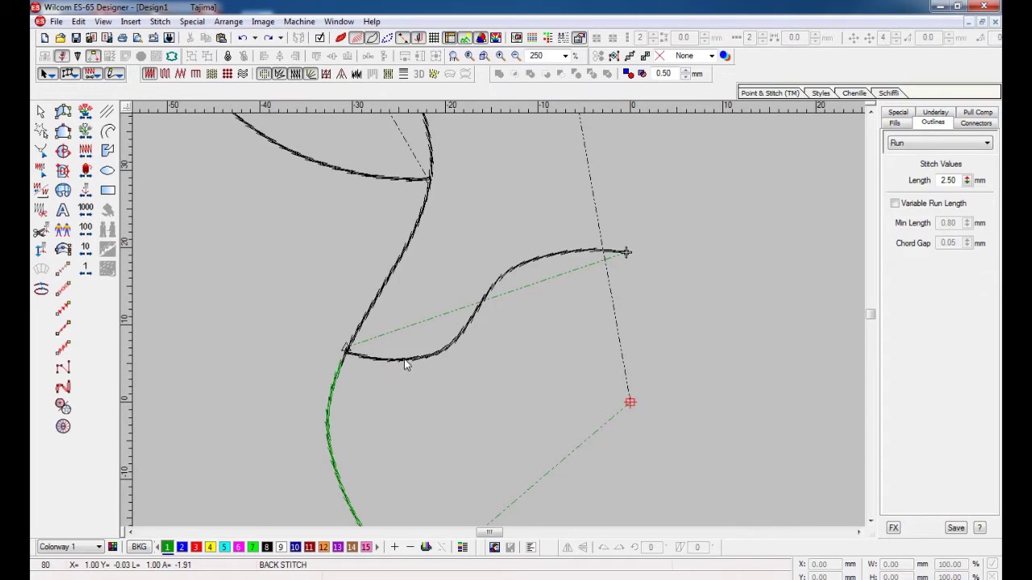
left_click(405, 365)
left_click(431, 368)
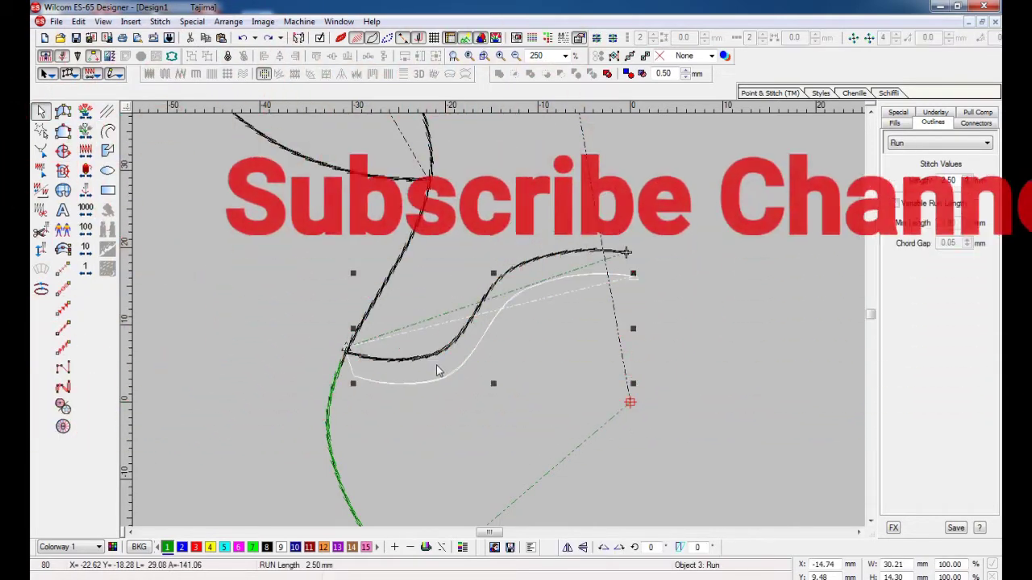
Reshape the backstitch branch so its stitching enters at the stem junction and exits at the outer tip.
left_click(439, 359)
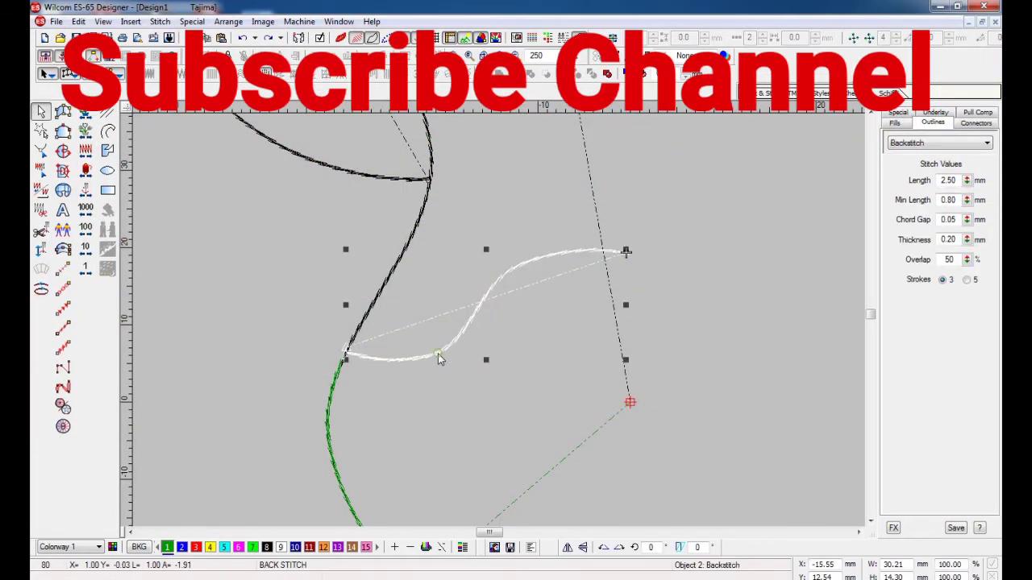
key("h")
key("Escape")
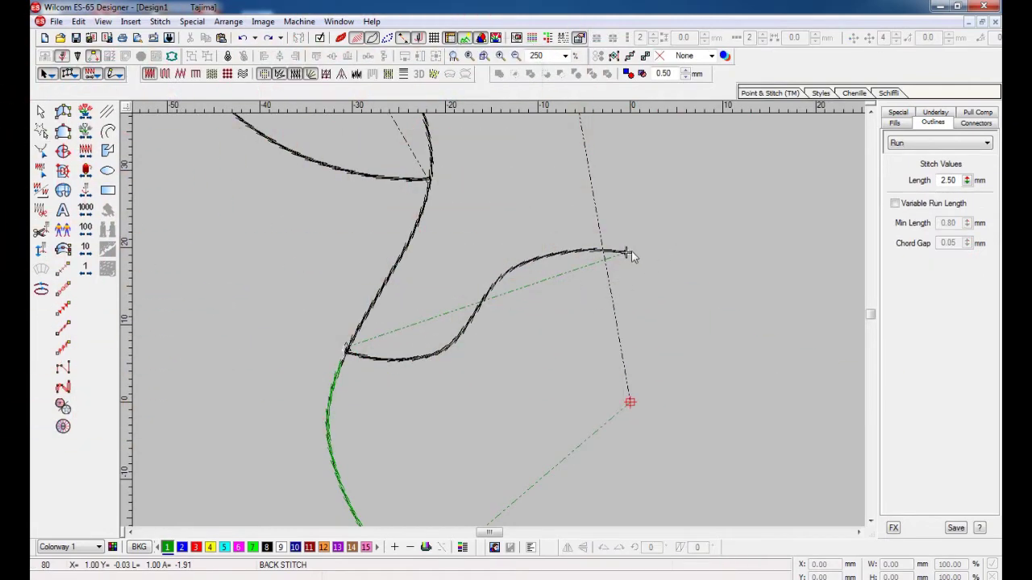
left_click(578, 256)
key("h")
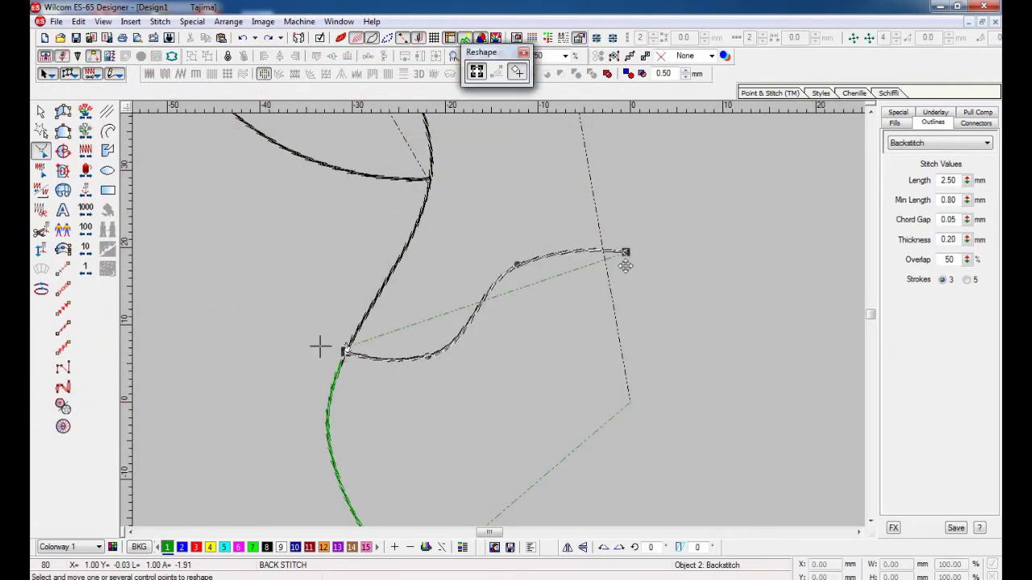
key("Escape")
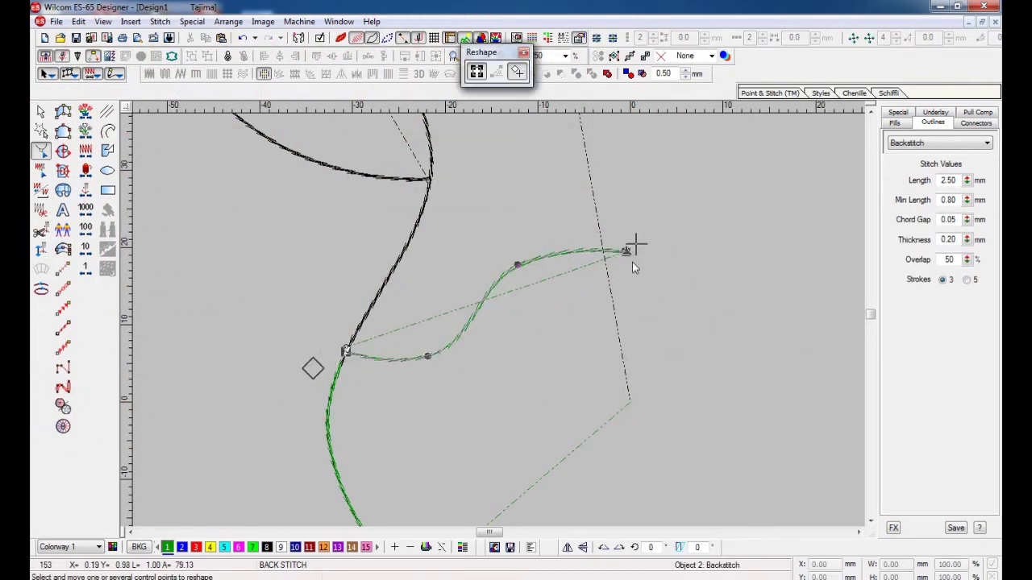
key("Escape")
Duplicate the backstitch branch in place, convert the copy to a Run line, and check its entry and exit points.
left_click(408, 363)
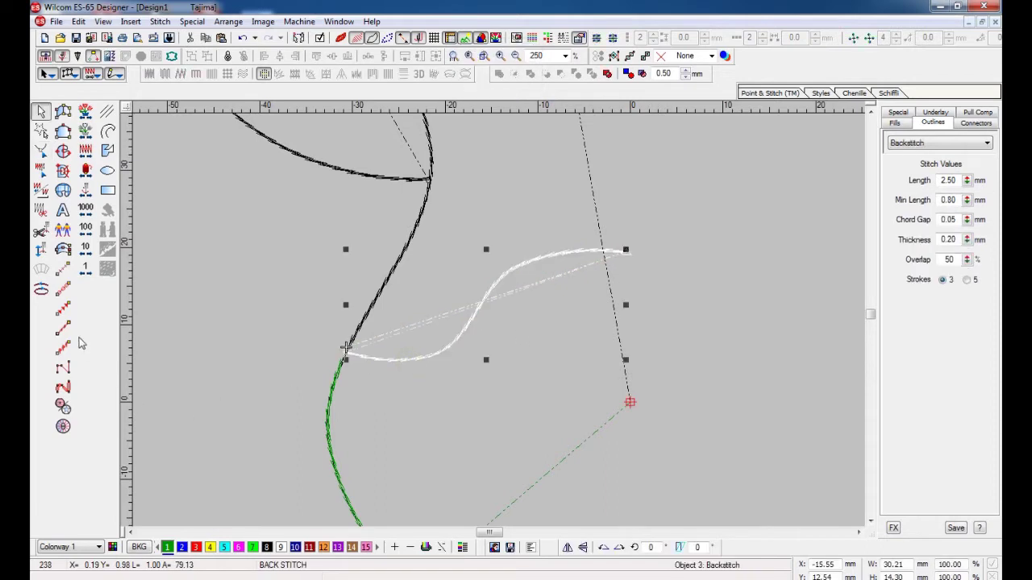
left_click(63, 273)
key("Escape")
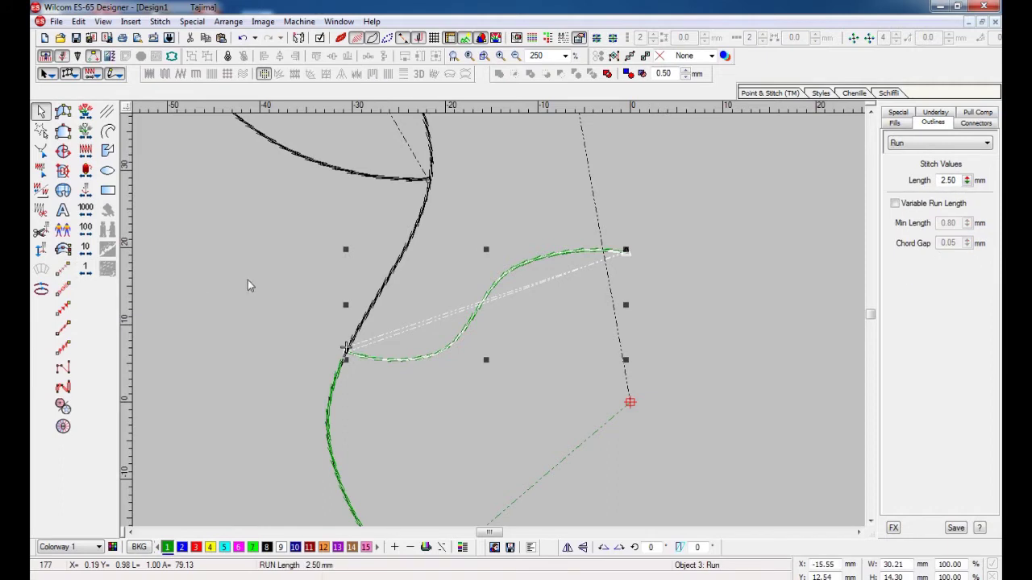
key("h")
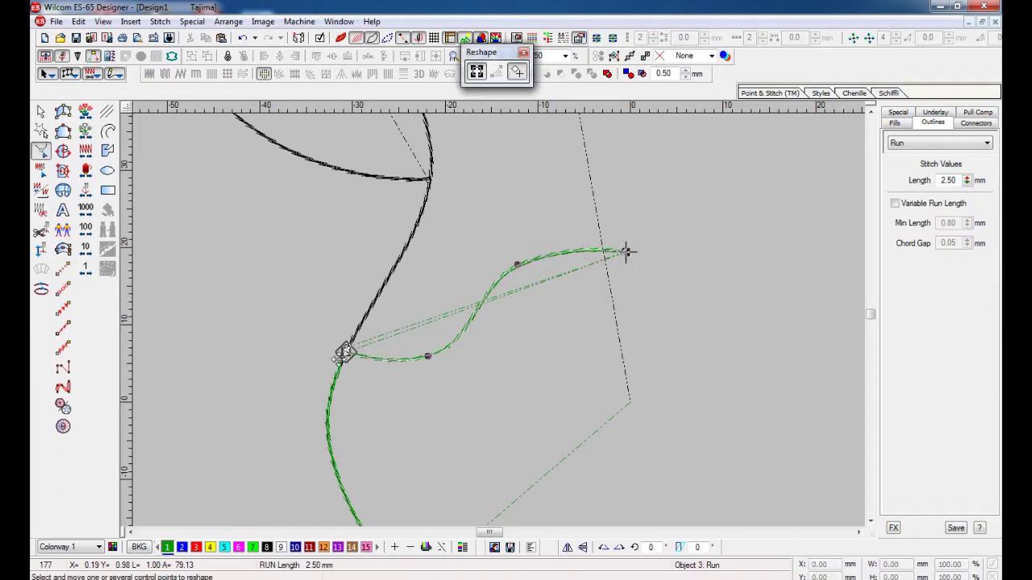
key("Escape")
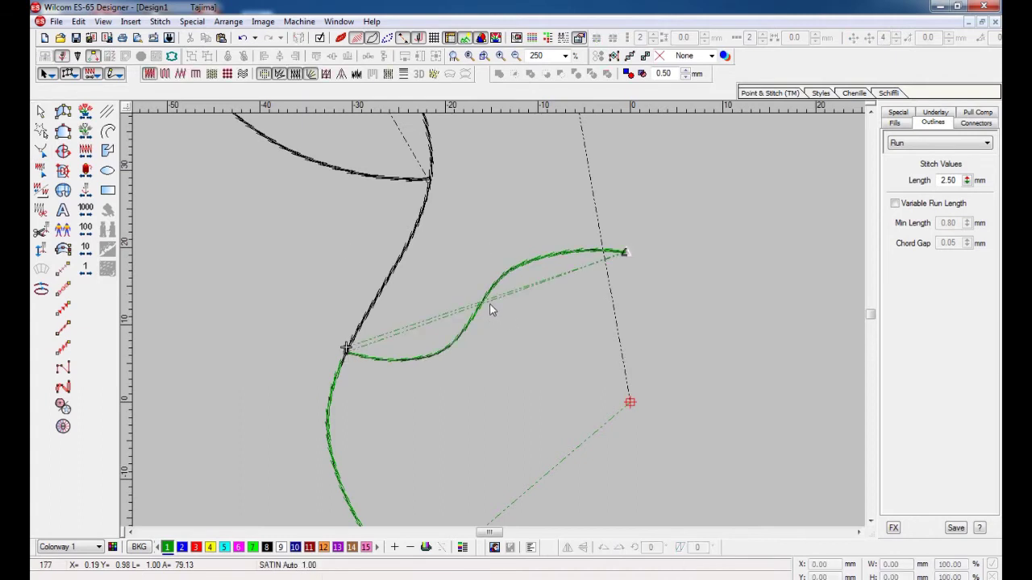
Undo the shift of the run copy and reshape the backstitch branch to enter at the outer tip and exit at the stem junction.
key("ctrl+z")
key("ctrl+z")
key("ctrl+z")
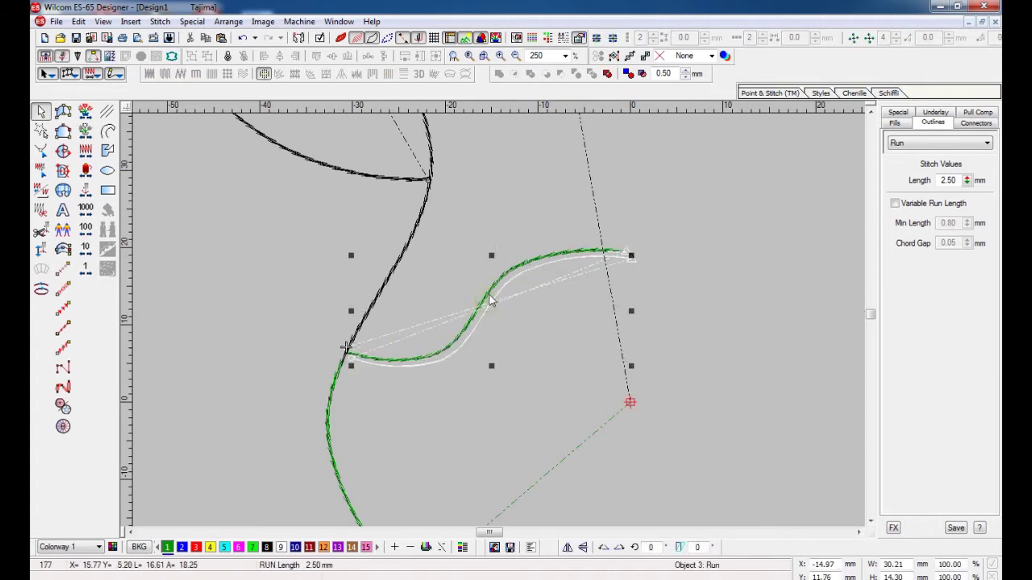
left_click(488, 296)
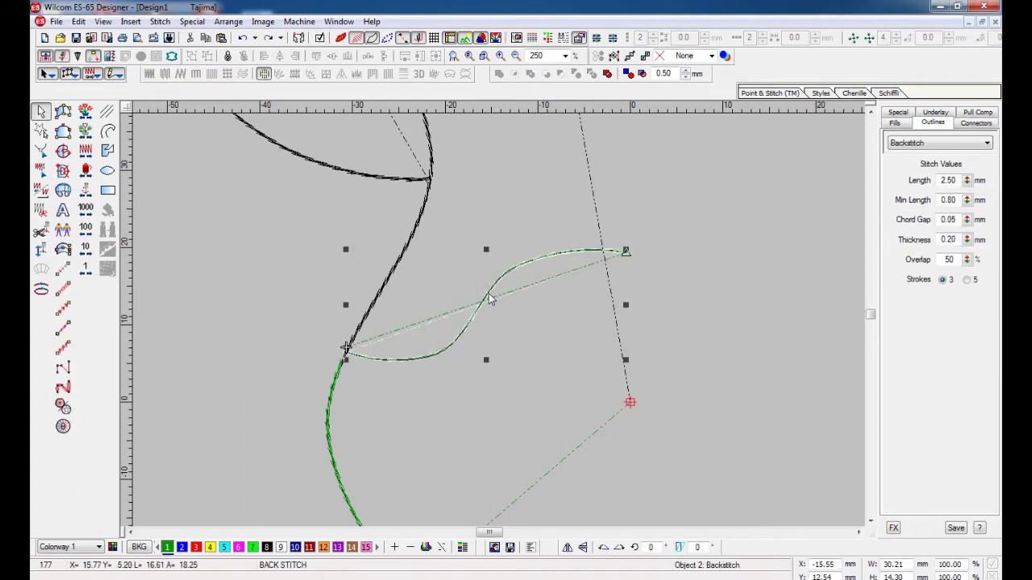
key("h")
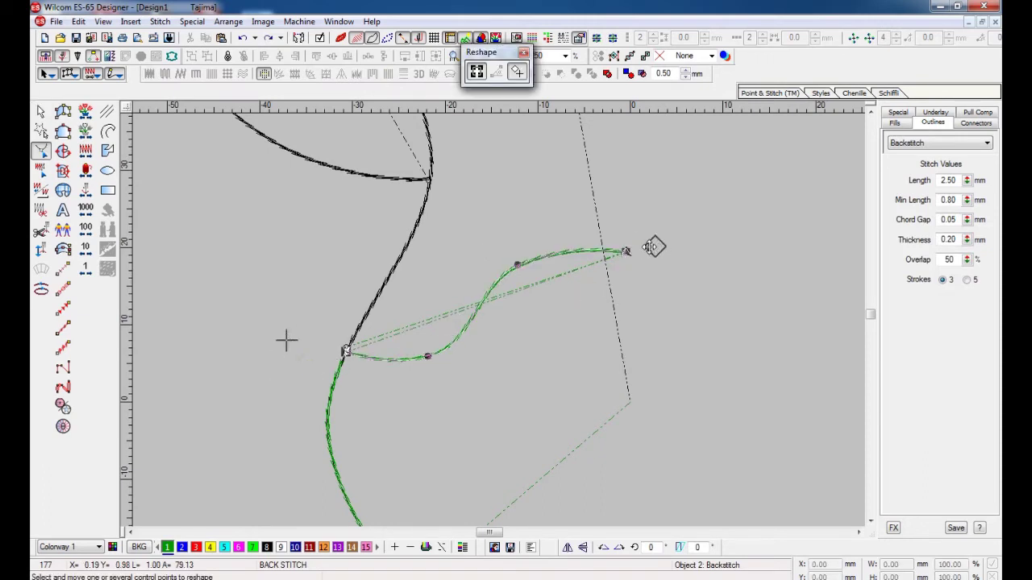
key("Escape")
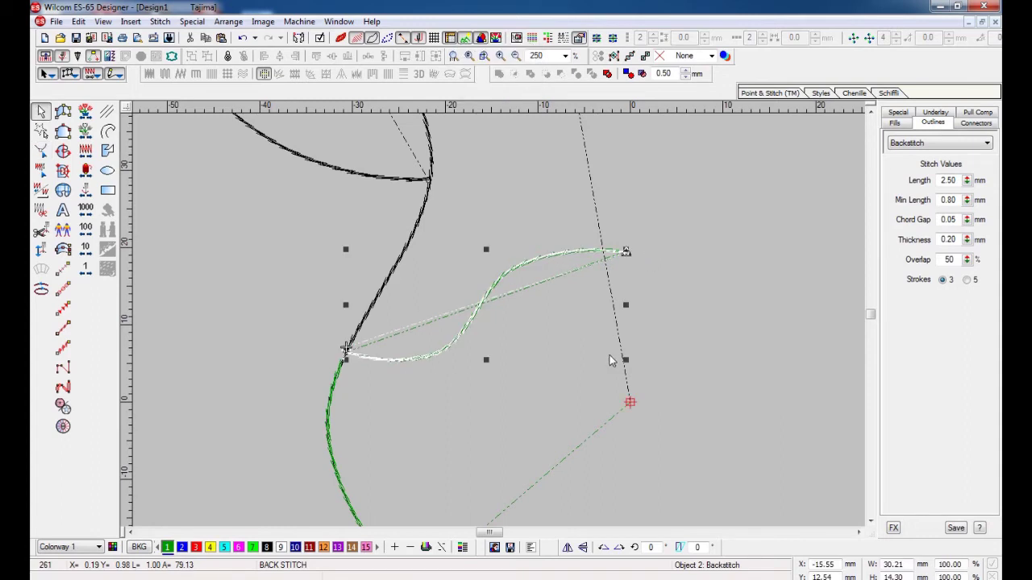
key("Escape")
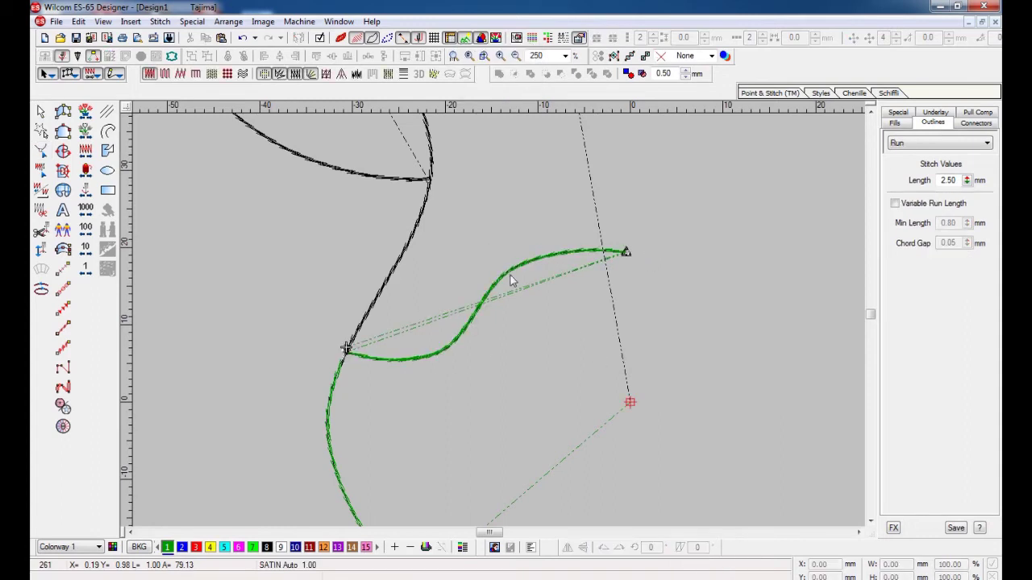
Delete the extra backstitch copy of the branch and resequence the remaining backstitch to follow the run line.
left_click_drag(510, 276, 519, 350)
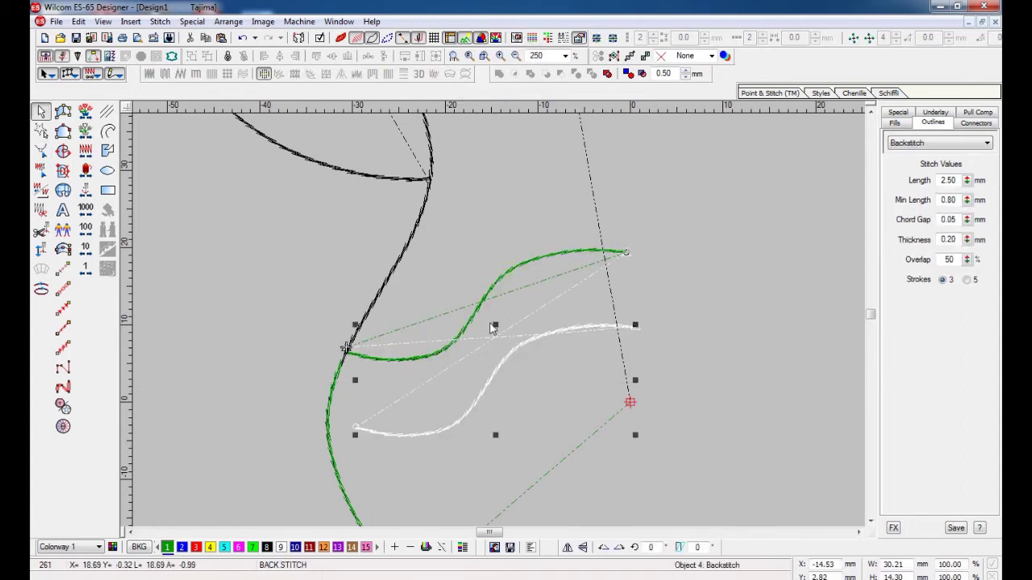
key("Delete")
left_click_drag(480, 314, 491, 343)
left_click(475, 325)
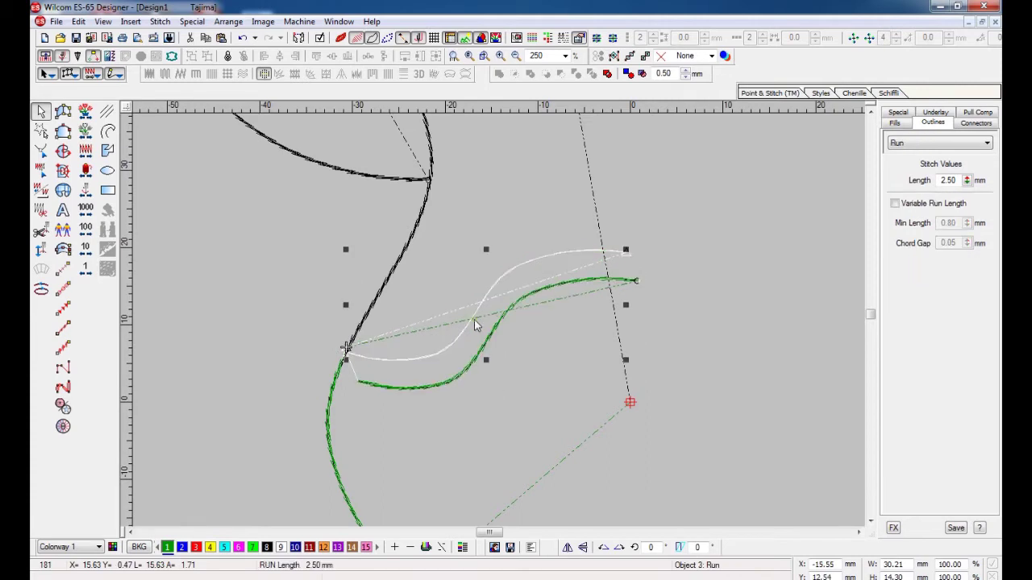
key("ctrl+z")
left_click(476, 321)
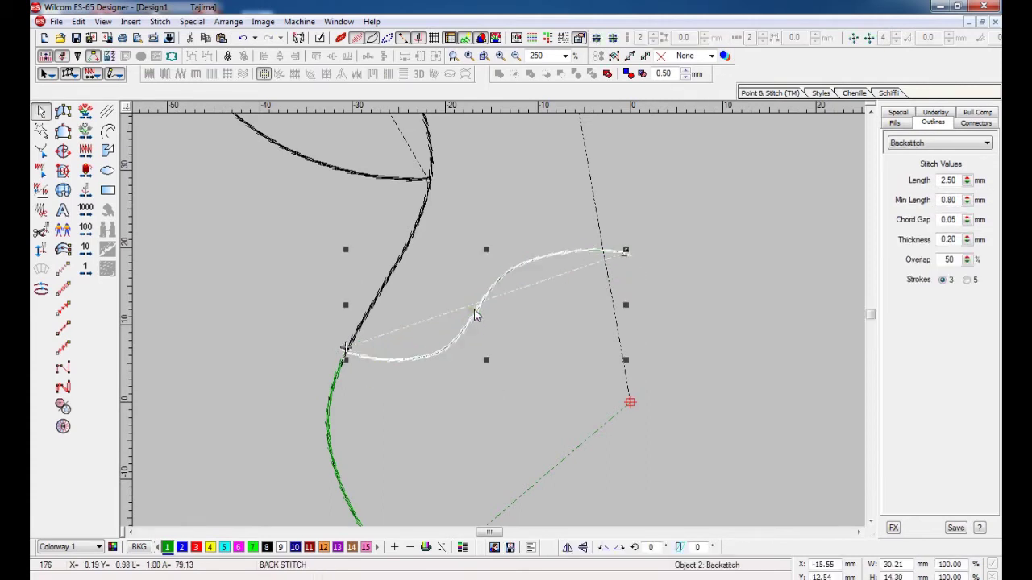
key("Escape")
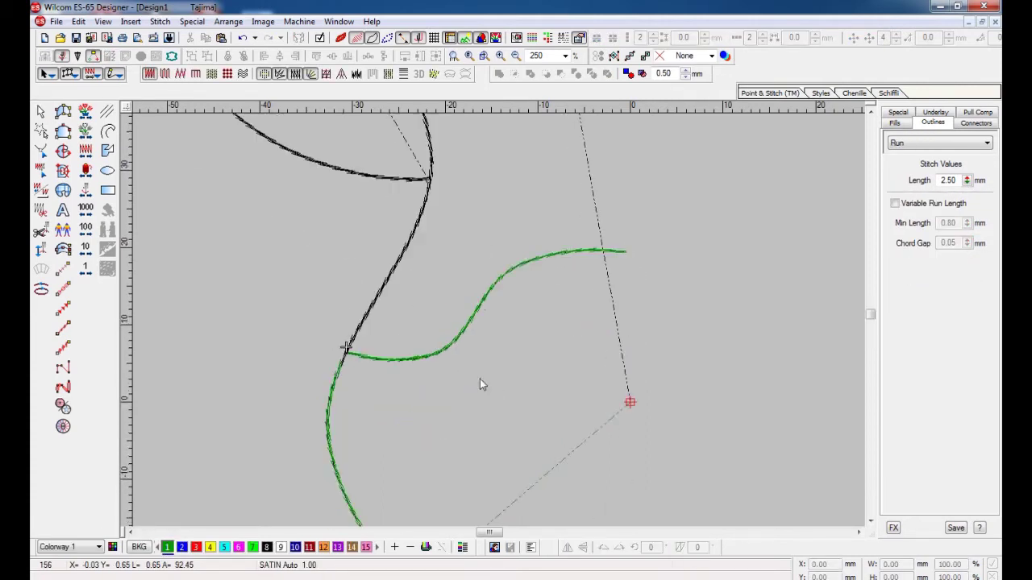
Advance the needle position up the stem to the junction with the next curved side branch.
scroll(481, 384, "up", 2)
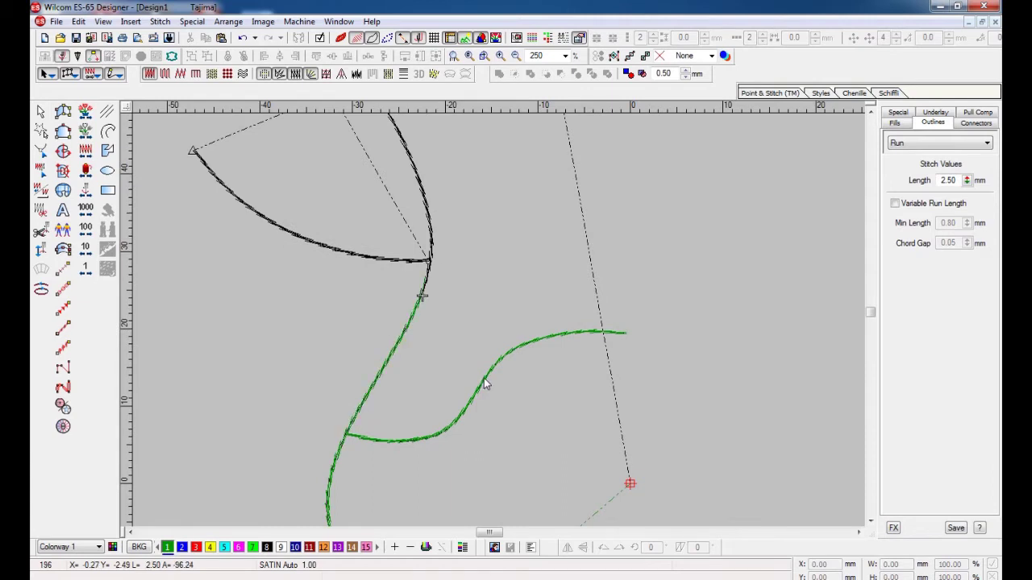
scroll(484, 383, "up", 2)
key("z")
key("Right")
key("Right")
key("Right")
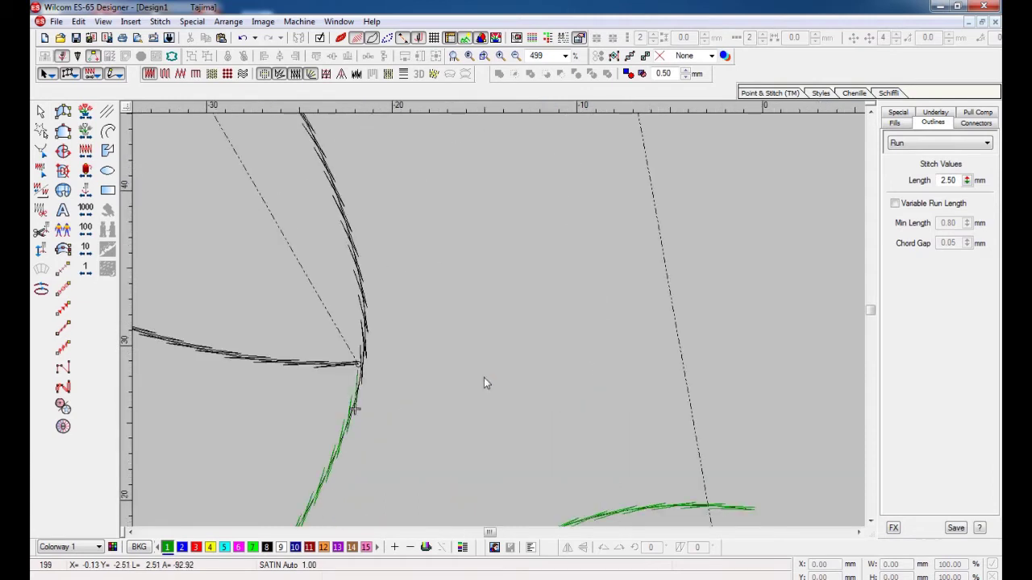
key("Left")
key("shift+z")
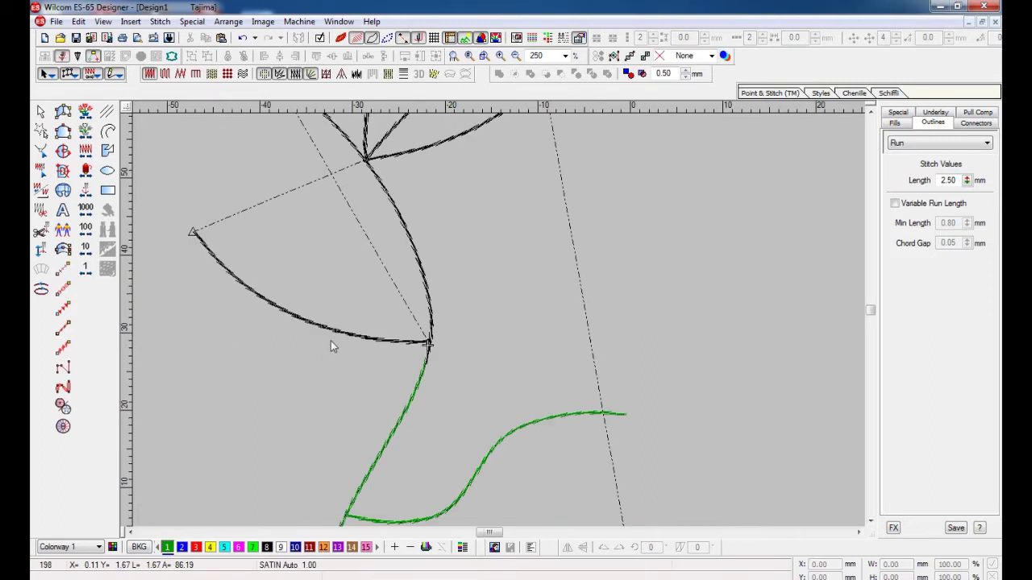
Duplicate the curved side branch at this junction in place and convert the copy to a Run line.
left_click(336, 338)
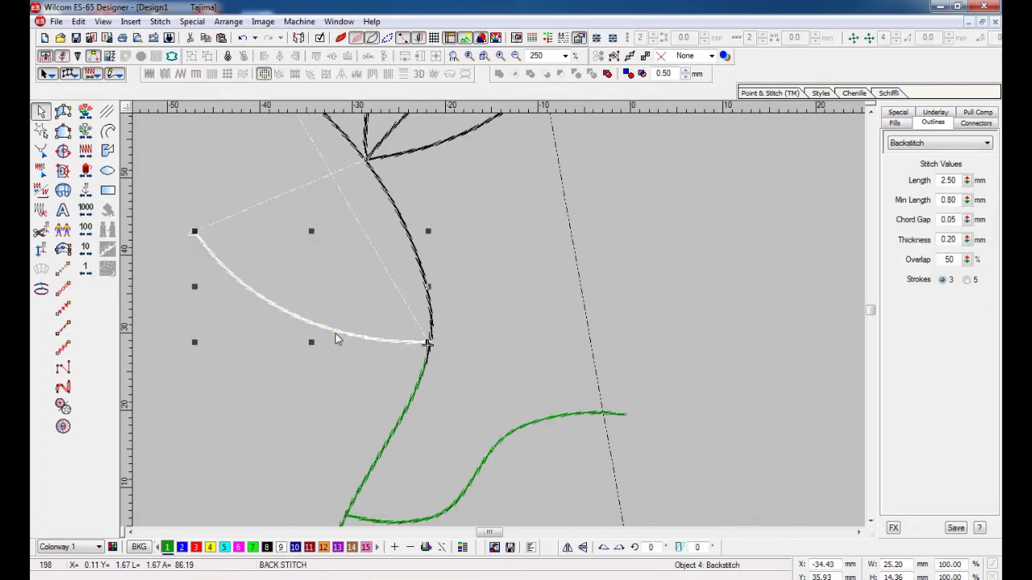
key("ctrl+d")
left_click(65, 269)
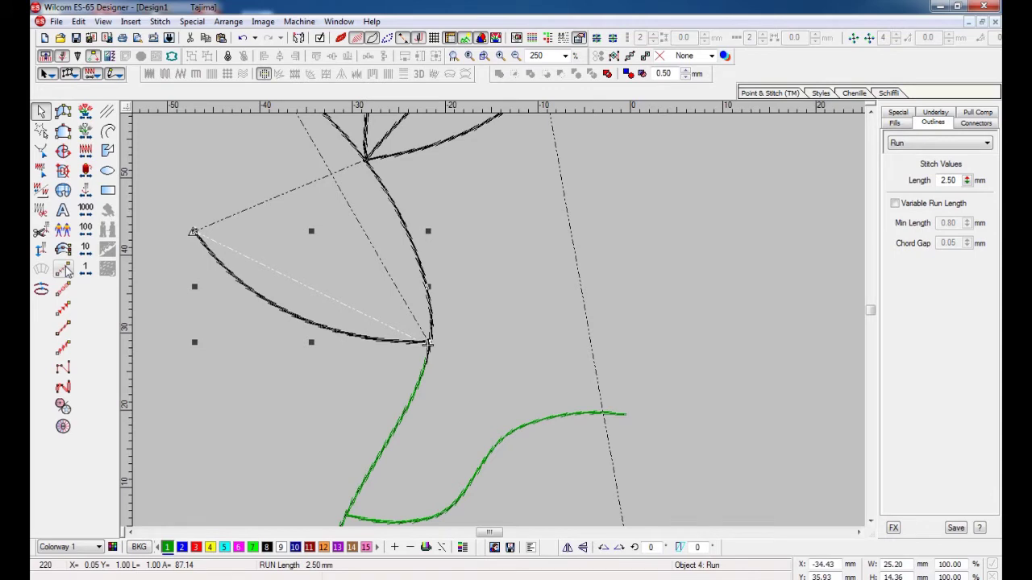
key("Delete")
key("ctrl+z")
key("Escape")
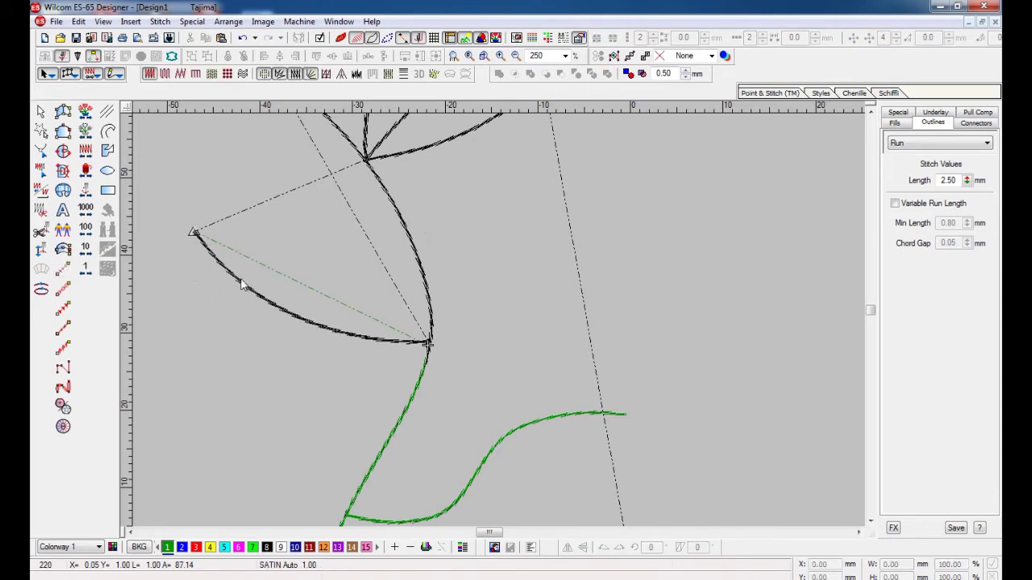
Reshape the curved side branch's backstitch to enter at its outer tip and exit at the stem junction.
left_click(241, 284)
key("h")
mouse_move(428, 344)
left_mouse_down()
mouse_move(277, 276)
mouse_move(357, 235)
mouse_move(336, 234)
left_mouse_up()
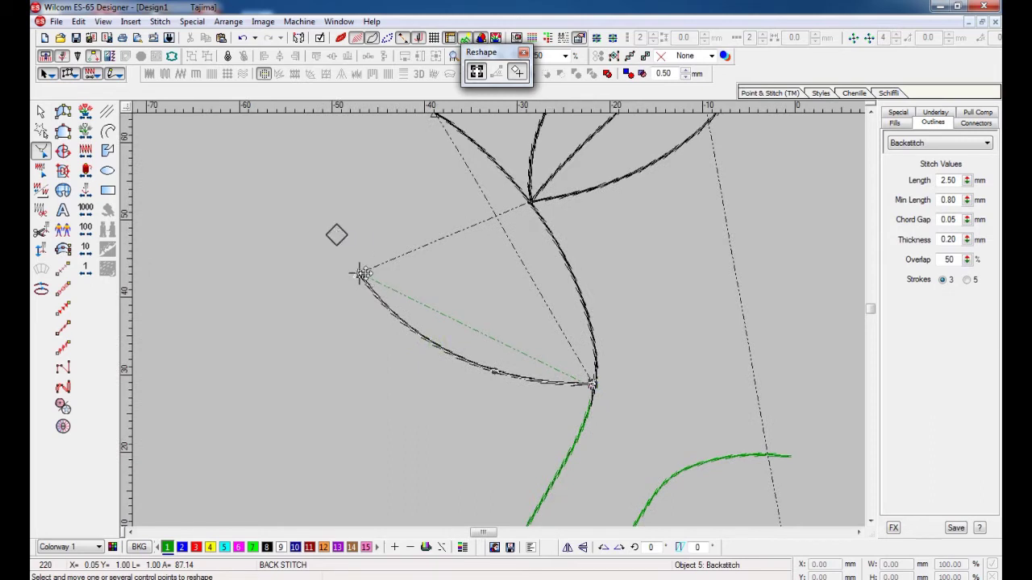
mouse_move(359, 273)
left_mouse_down()
mouse_move(652, 384)
mouse_move(637, 386)
left_mouse_up()
key("Escape")
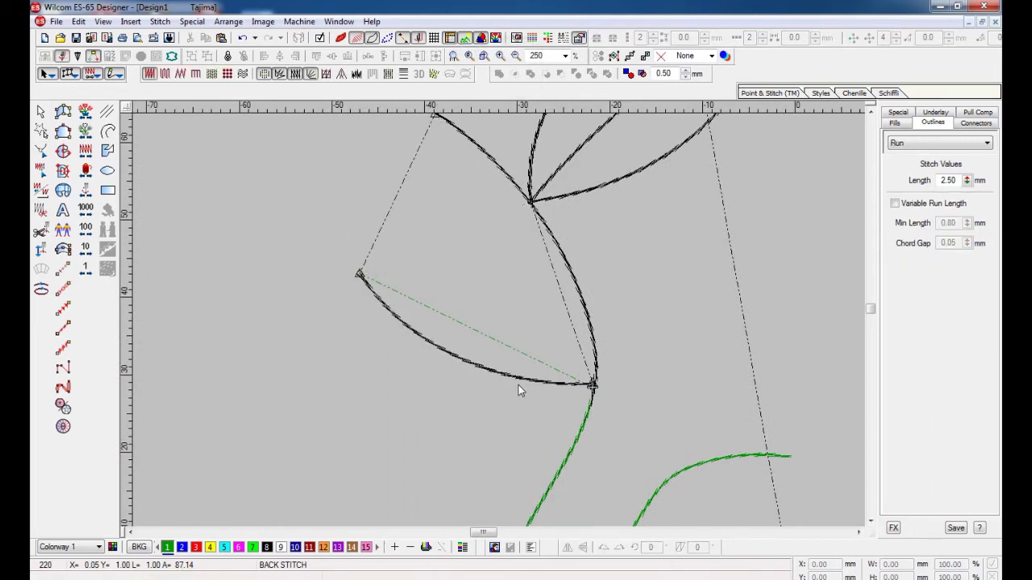
Resequence the curved side branch's backstitch after its run line by cutting and pasting it at the needle position.
left_click(522, 380)
key("ctrl+x")
key("ctrl+v")
key("Escape")
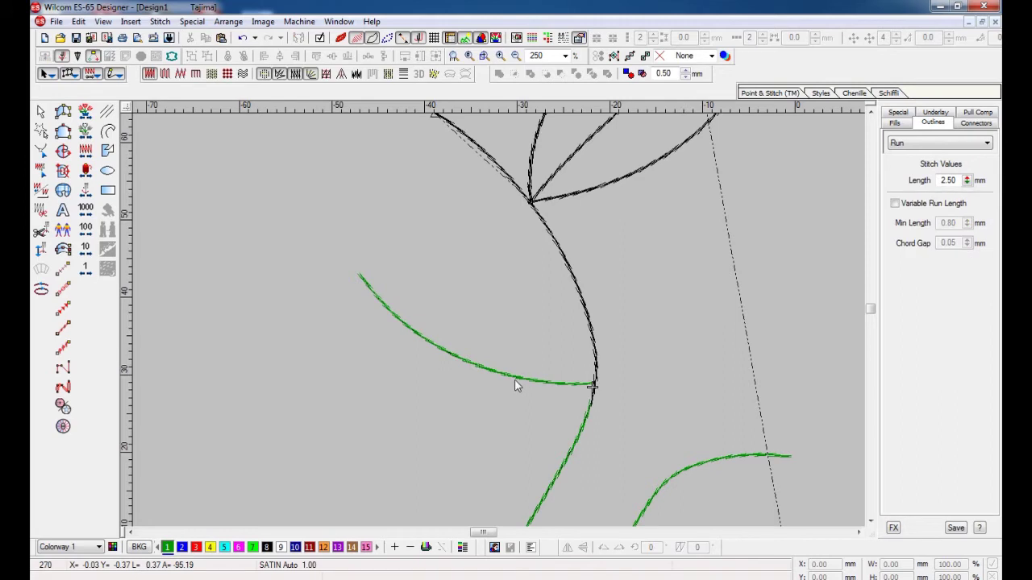
Advance the needle position up the stem to the junction where the upper petal lines meet.
key("Down")
key("Down")
key("Down")
key("Down")
scroll(563, 362, "up", 1)
key("Down")
key("Down")
key("Down")
key("Down")
key("Down")
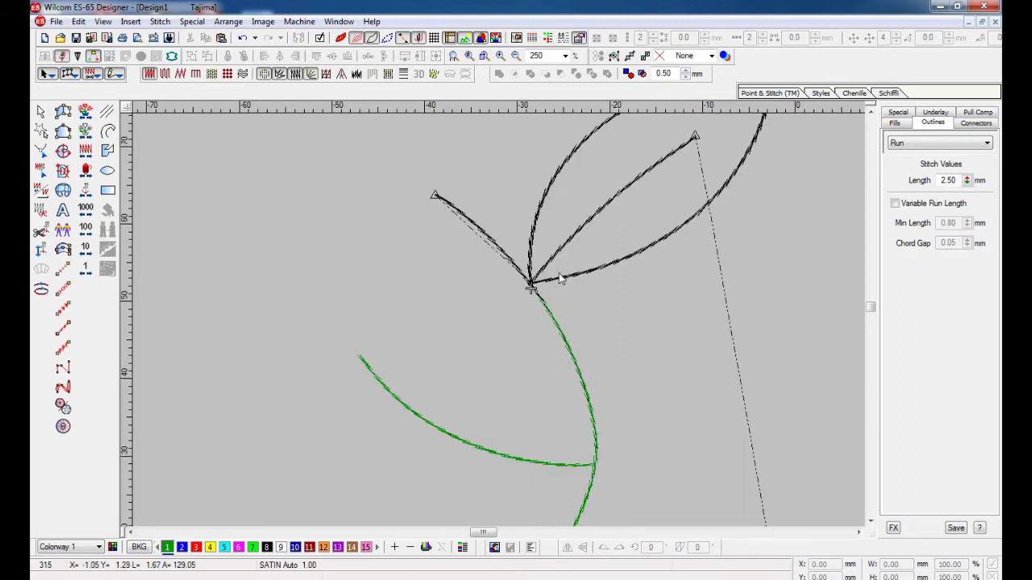
Resequence the petal's centre vein at the needle position, duplicate it in place and convert the copy to a Run line.
key("Escape")
left_click(574, 241)
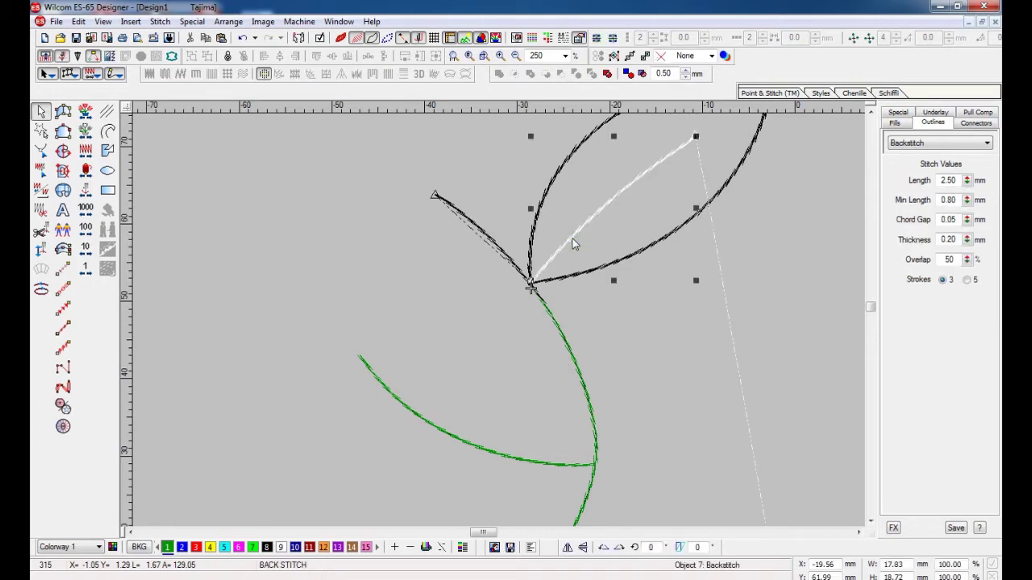
key("ctrl+x")
key("ctrl+v")
left_click(62, 271)
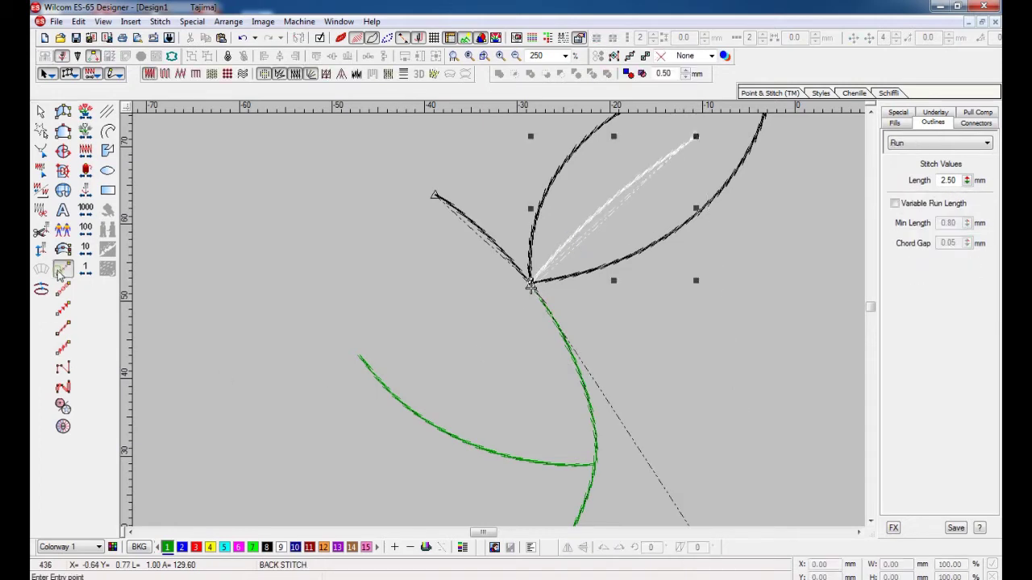
key("Escape")
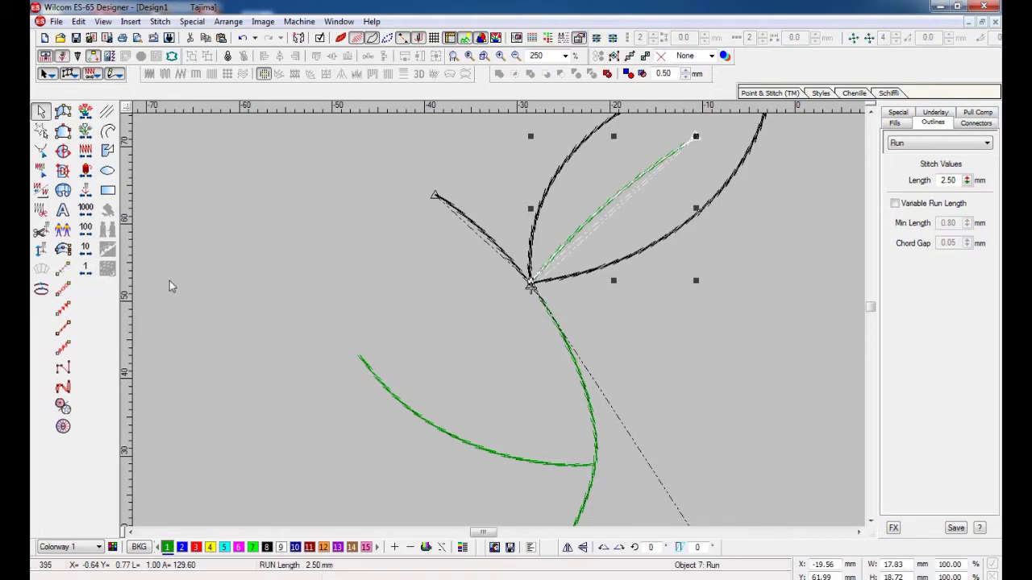
Reshape the centre vein's backstitch to enter at its outer tip and exit at the stem junction.
left_click_drag(604, 215, 611, 225)
left_click(599, 213)
key("ctrl+z")
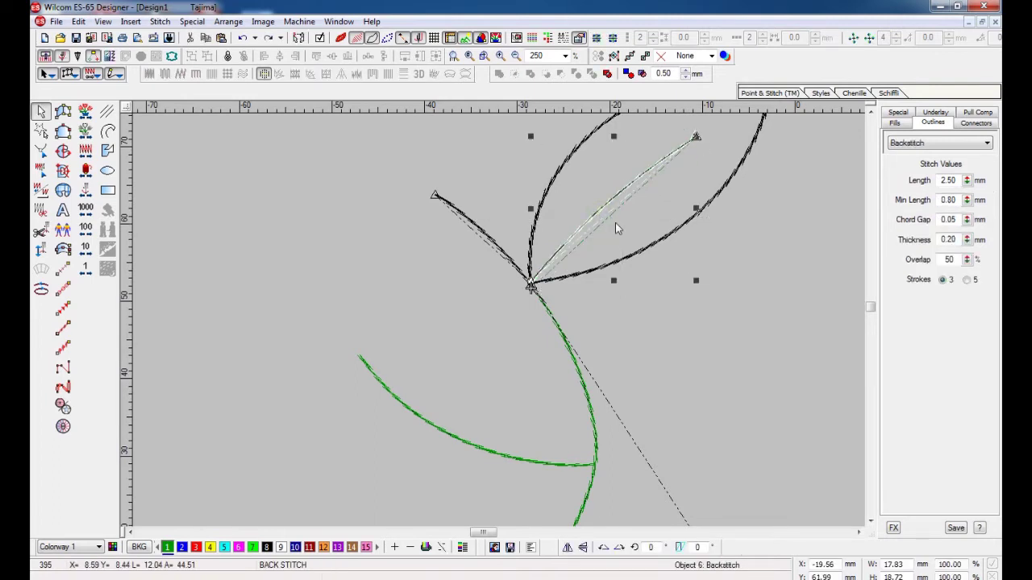
key("h")
key("p")
left_click_drag(714, 122, 609, 214)
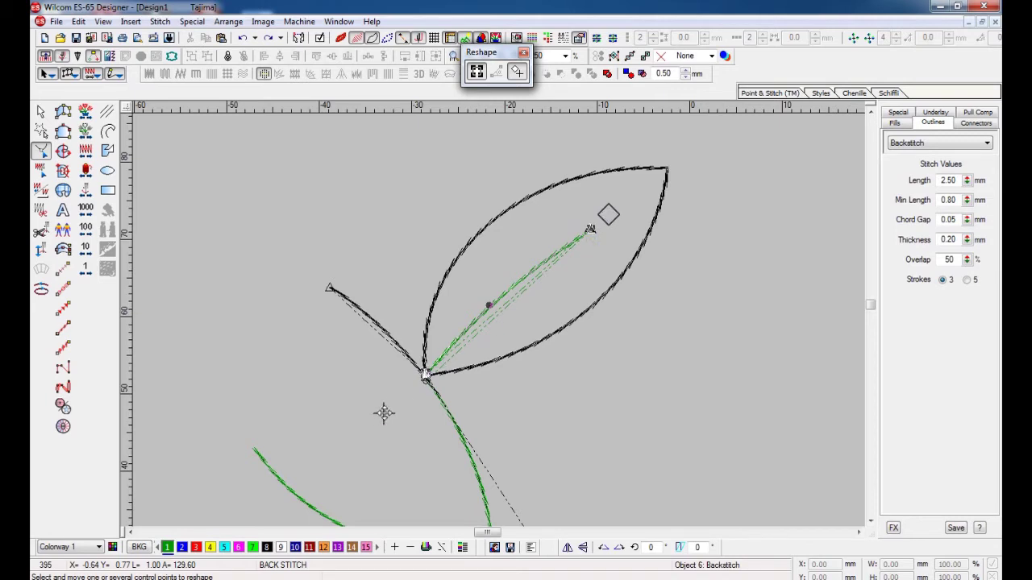
key("Escape")
key("Return")
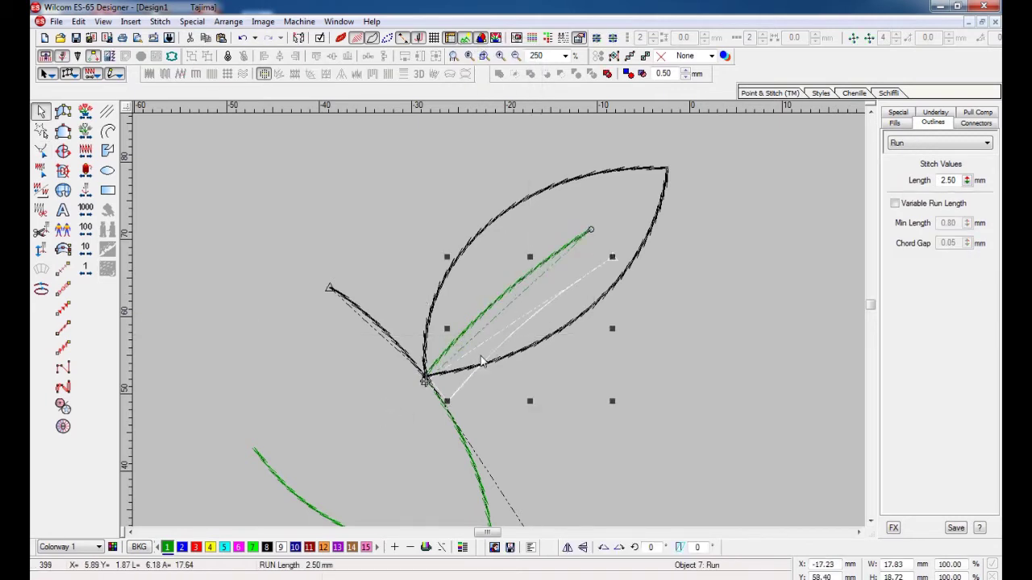
Resequence the centre vein's backstitch after its run line, followed by the petal outline, by cutting and pasting at the needle position.
left_click_drag(482, 363, 476, 339)
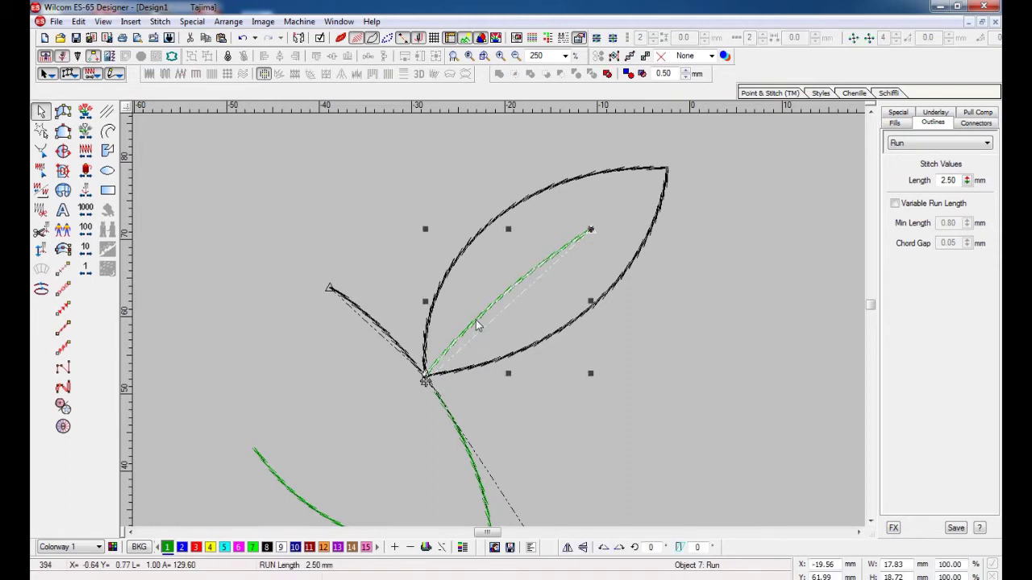
left_click(477, 325)
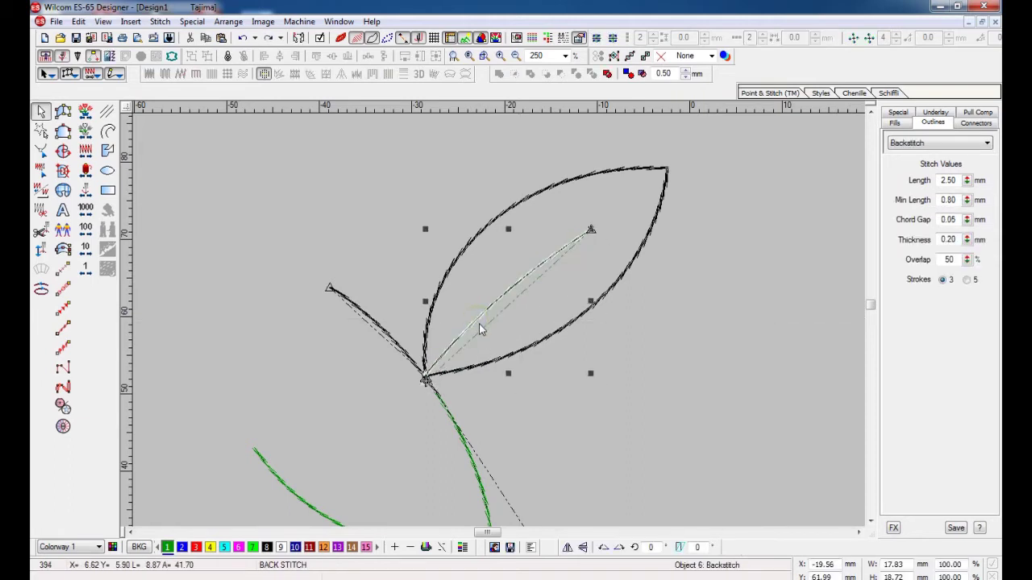
left_click(479, 324)
left_click(479, 324)
left_click(491, 369)
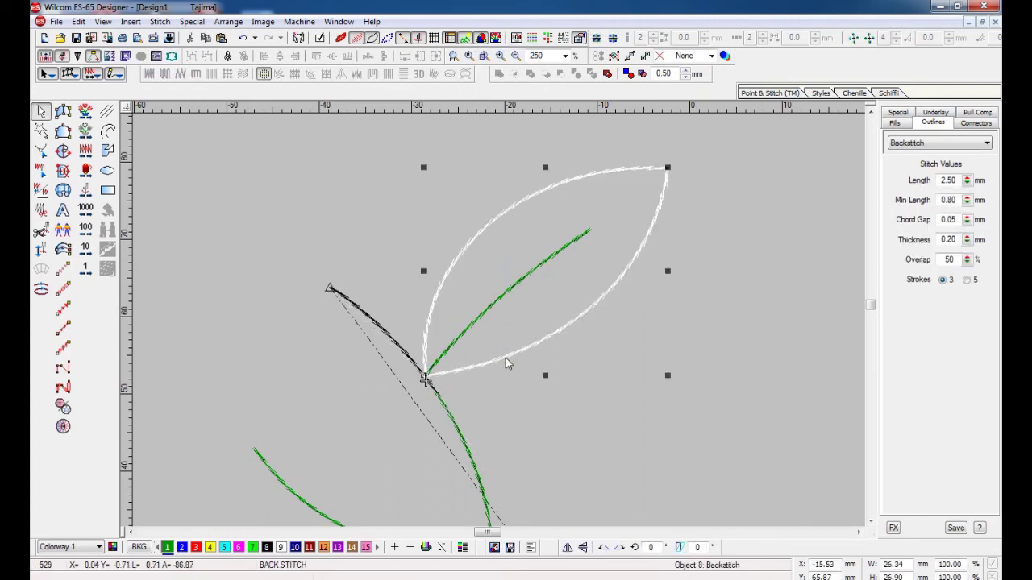
key("Escape")
Step through the remaining stitches and travel between the design's start and end to check the stitching sequence.
key("shift+z")
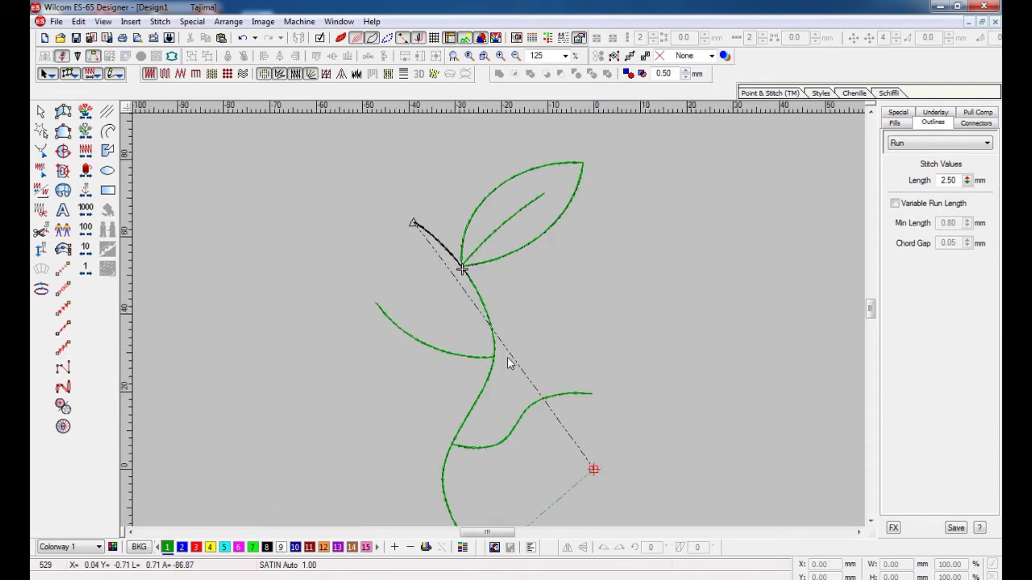
key("Down")
key("Down")
key("Down")
key("Down")
key("Down")
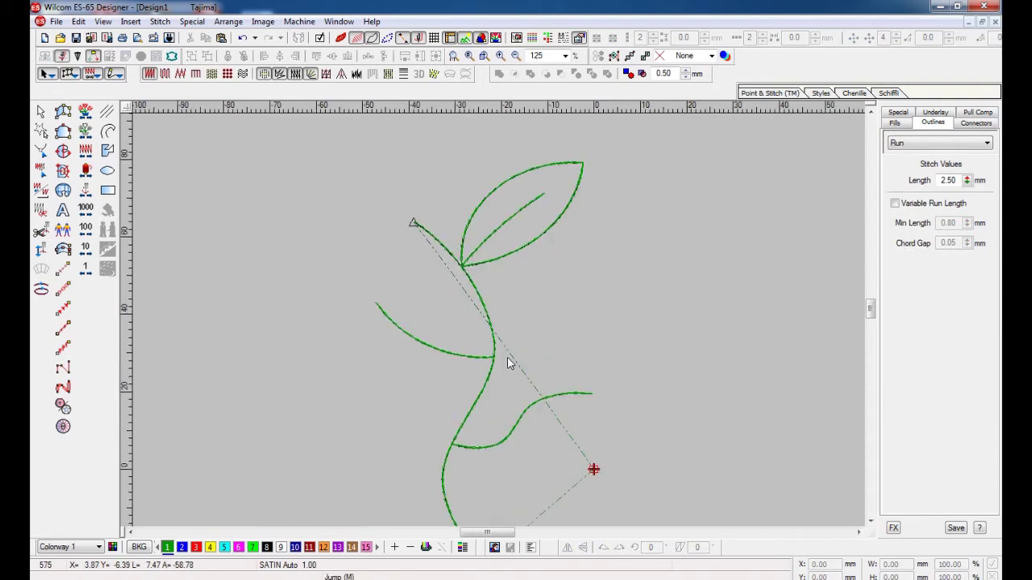
key("0")
key("Home")
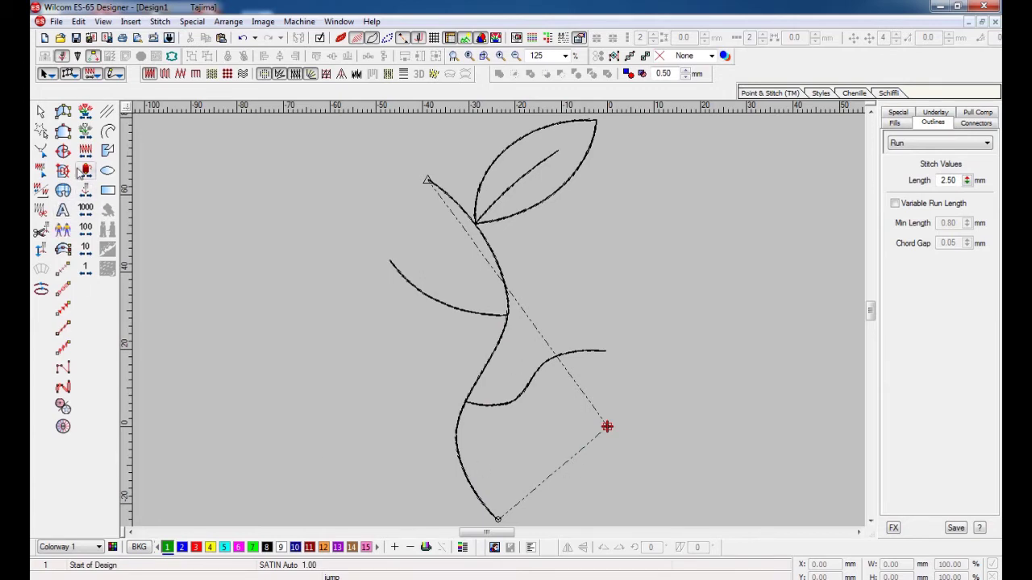
key("End")
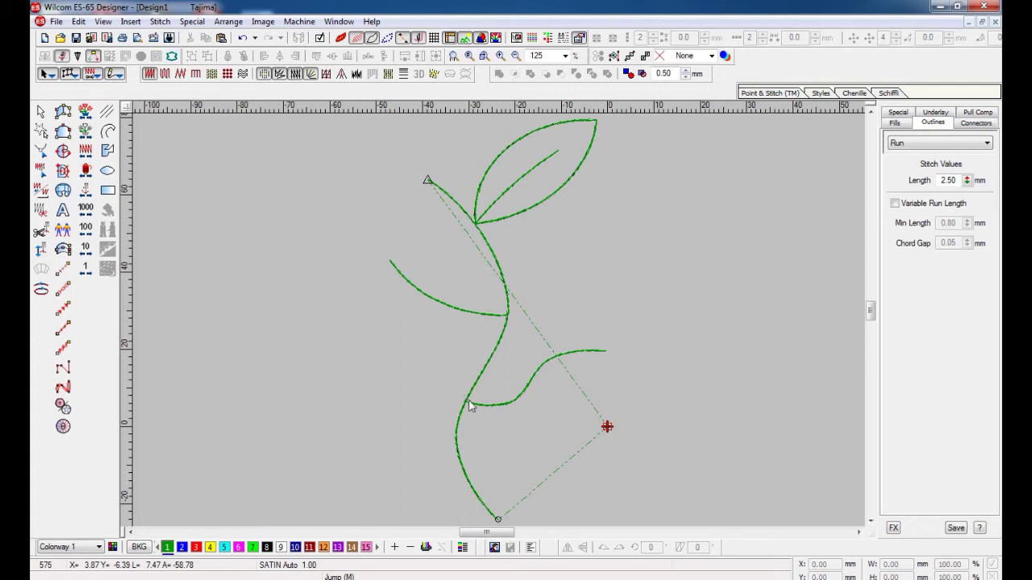
Digitize a curved three-point Motif Run with the Kite01 motif in the empty area beside the stem.
left_click(62, 314)
left_click(198, 392)
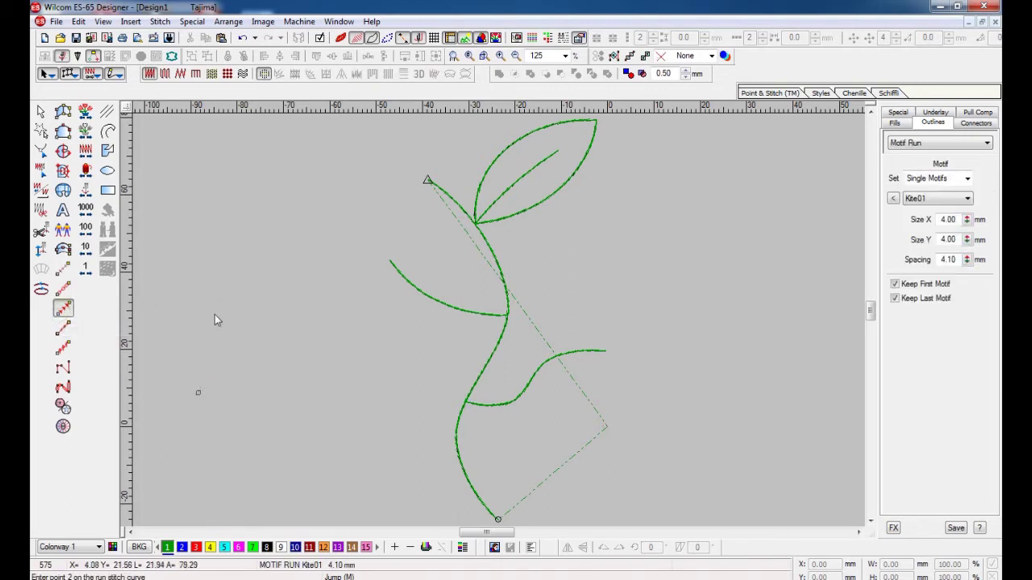
left_click(228, 289)
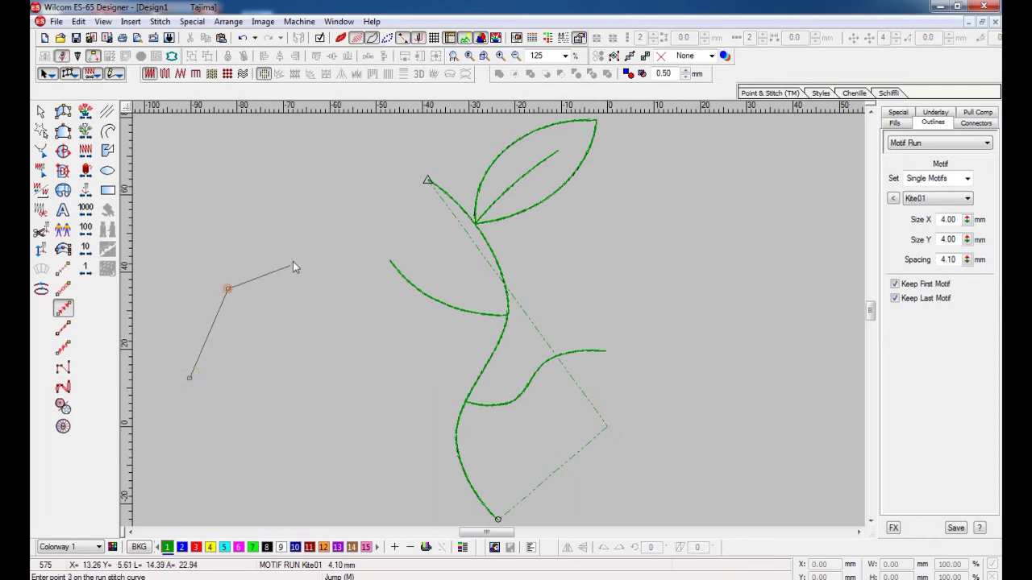
left_click(309, 231)
key("Return")
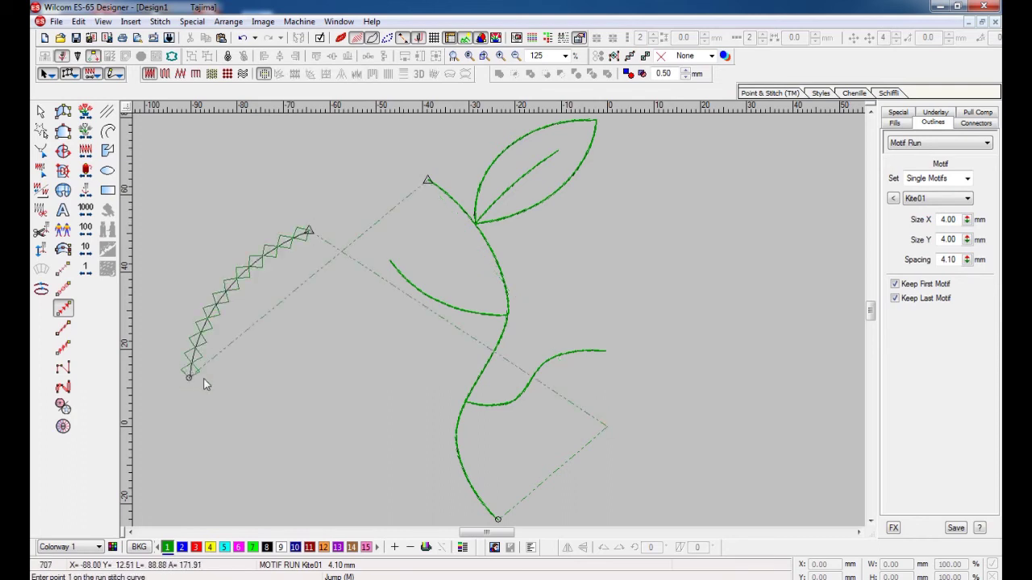
Examine the trial motif run's control points in Reshape and view its kite motifs up close.
key("Escape")
left_click(208, 340)
key("h")
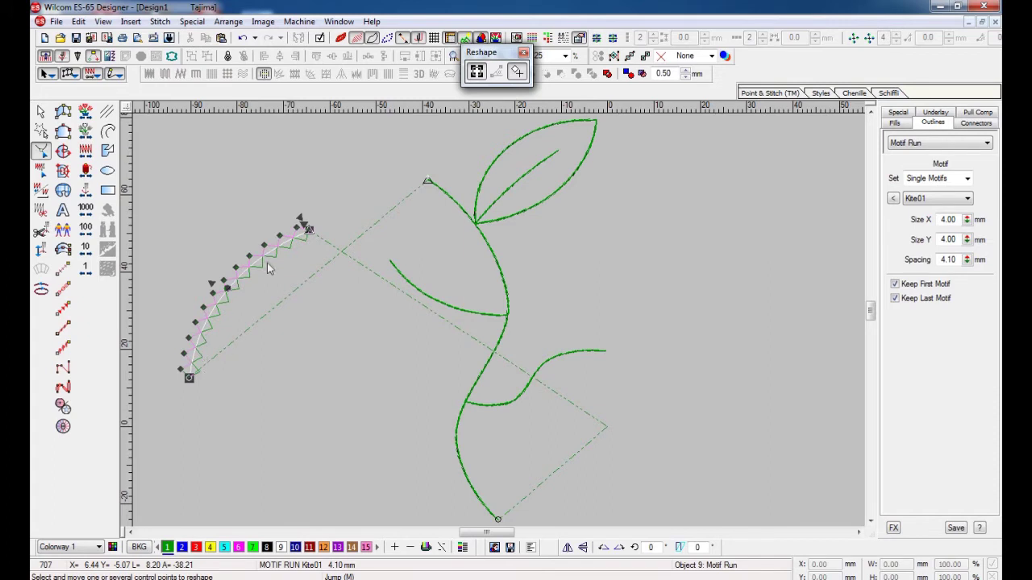
left_click(129, 532)
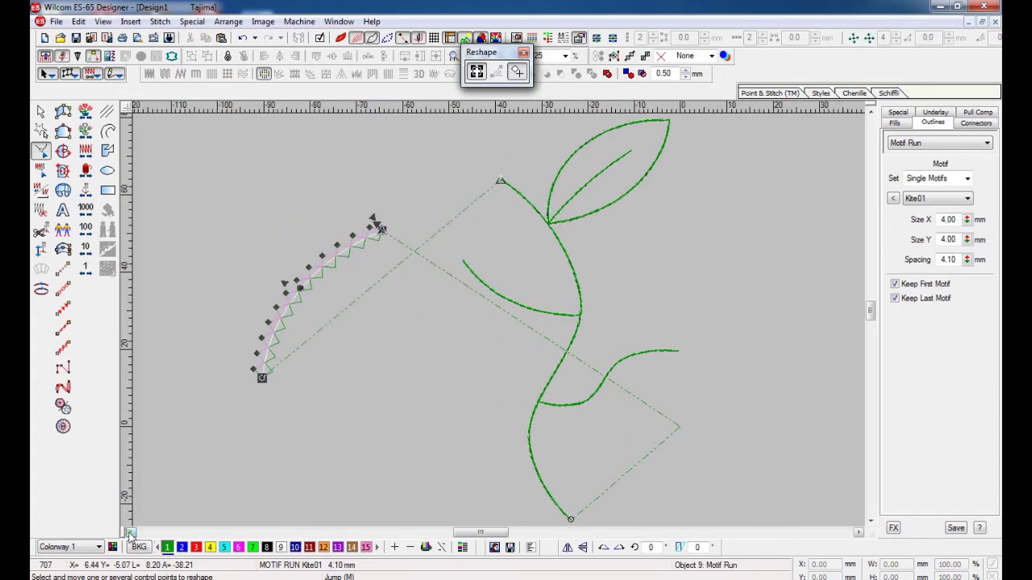
key("z")
key("Escape")
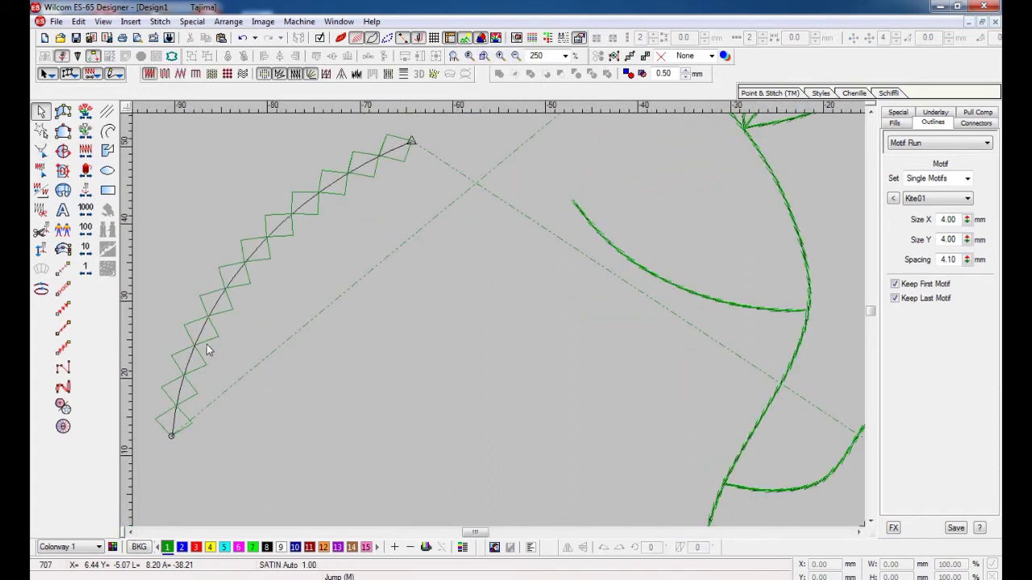
left_click(346, 182)
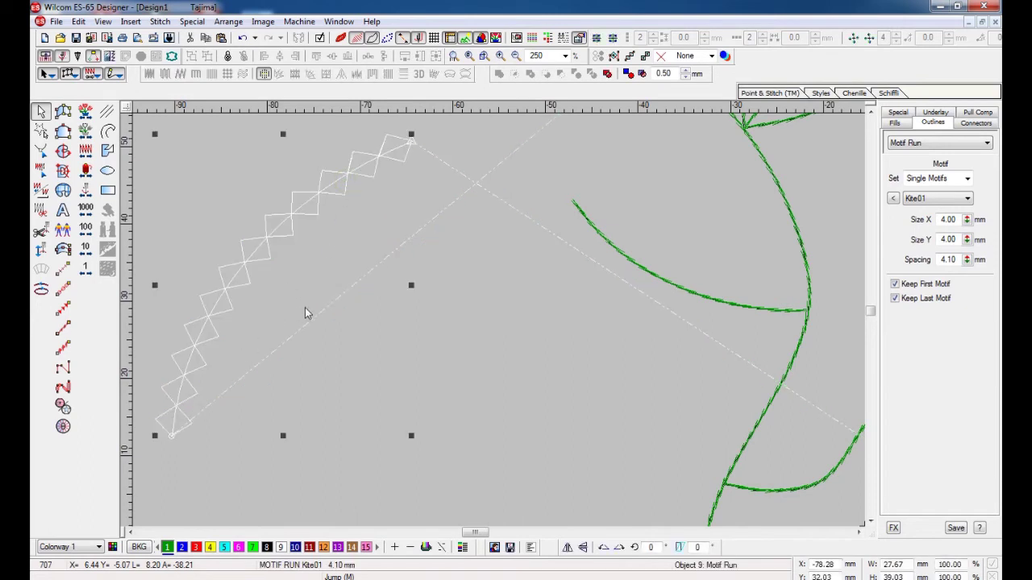
Delete the trial Kite01 motif run beside the stem.
key("Escape")
key("shift+z")
left_click(370, 307)
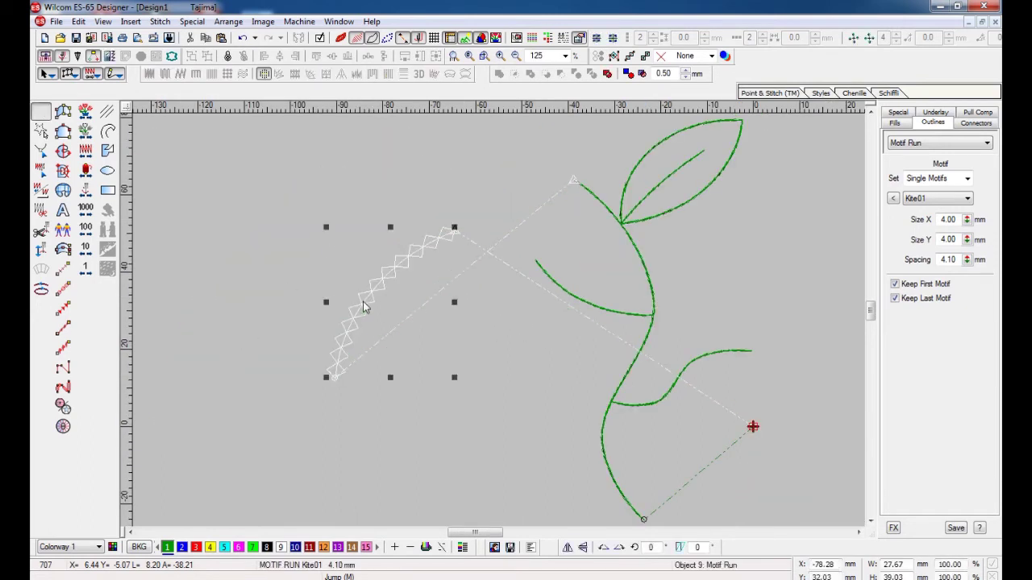
key("Delete")
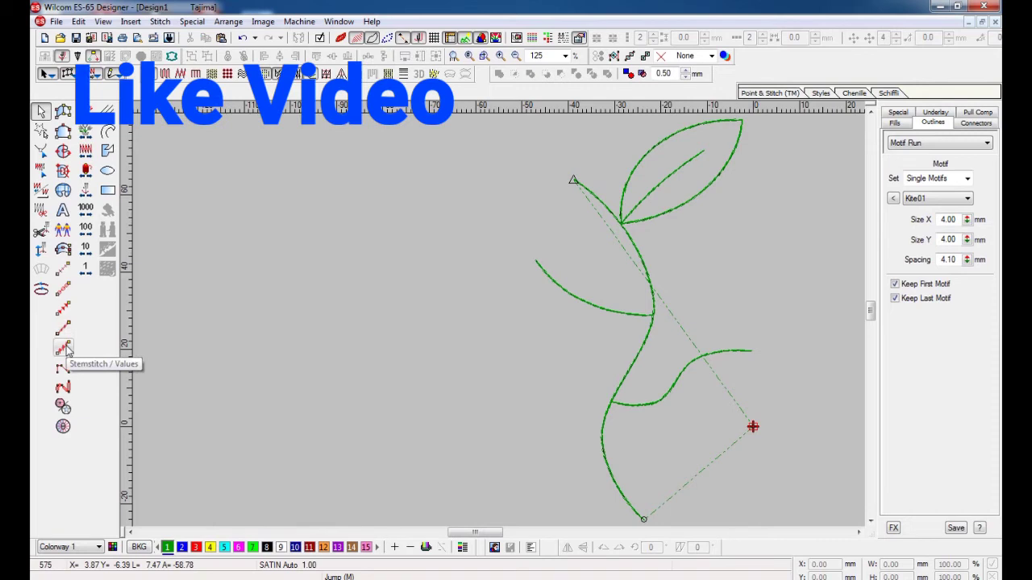
Digitize a curved three-point Kite01 Motif Run branch outward from the stem, just below the lowest side branch.
left_click(62, 307)
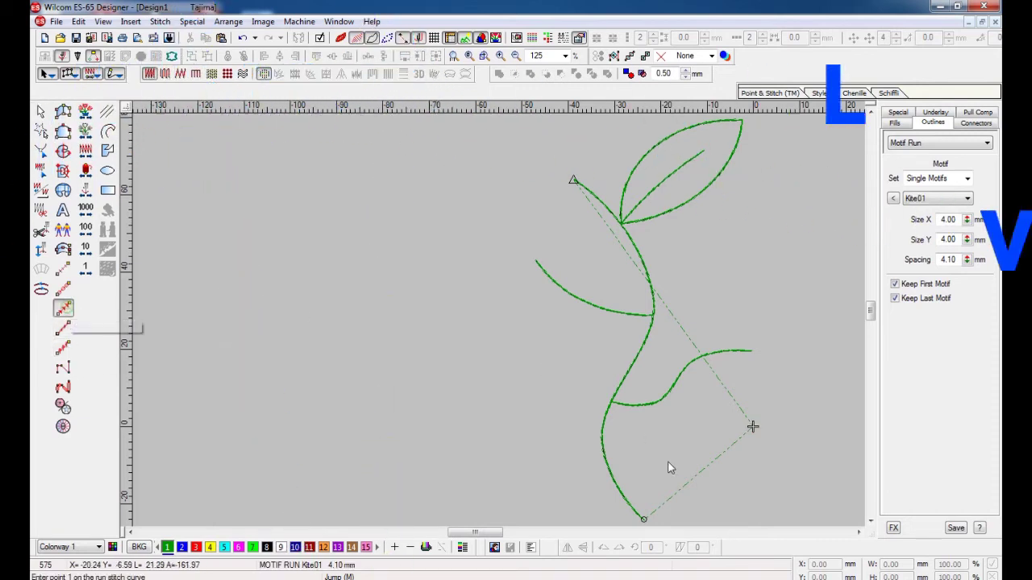
left_click(859, 532)
left_click(858, 532)
key("z")
scroll(299, 477, "down", 1)
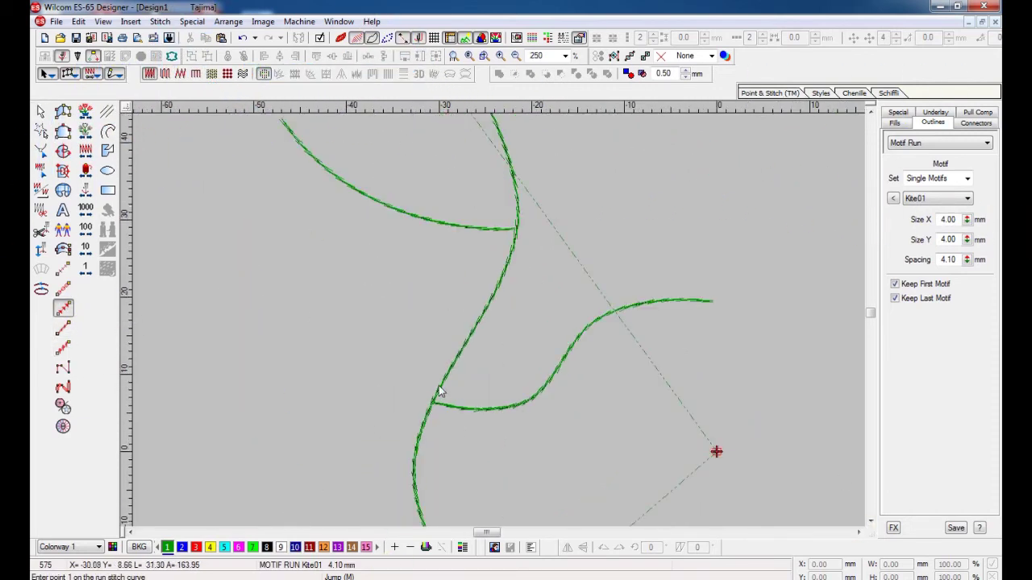
left_click(413, 465)
left_click(323, 435)
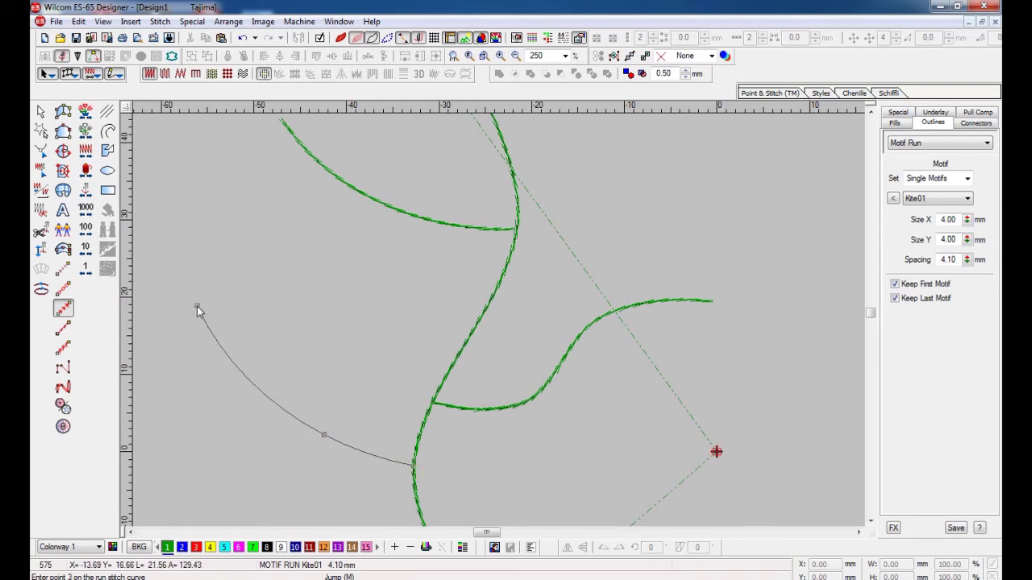
left_click(198, 308)
key("Return")
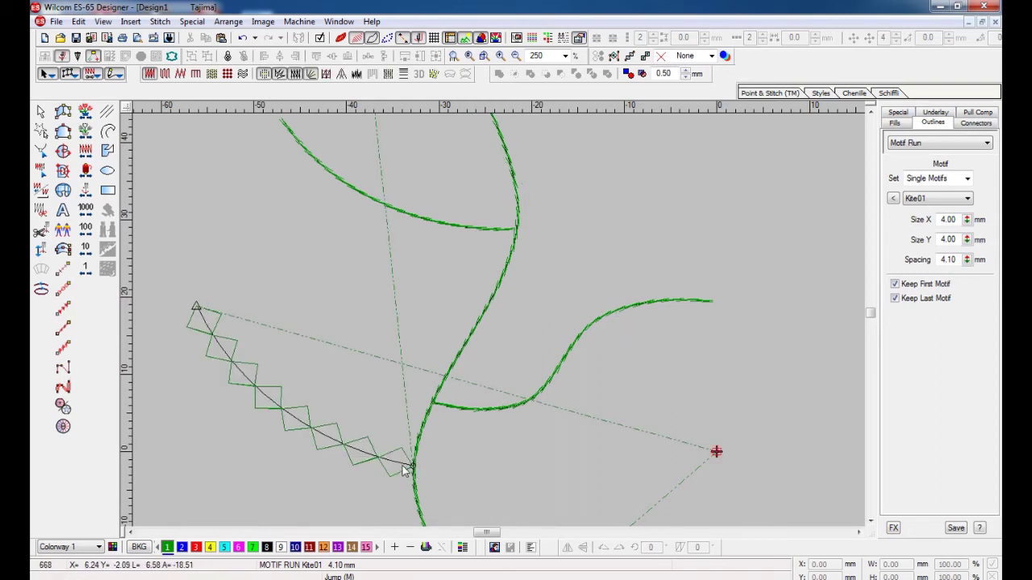
Move the needle position along the lower stem to the junction with the new motif branch.
scroll(406, 470, "down", 3)
key("z")
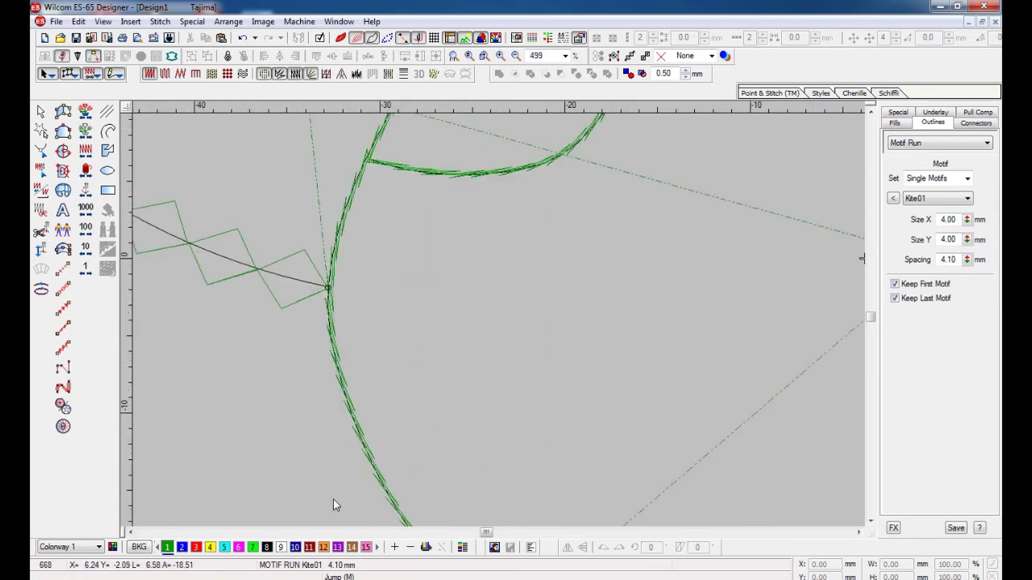
key("shift+r")
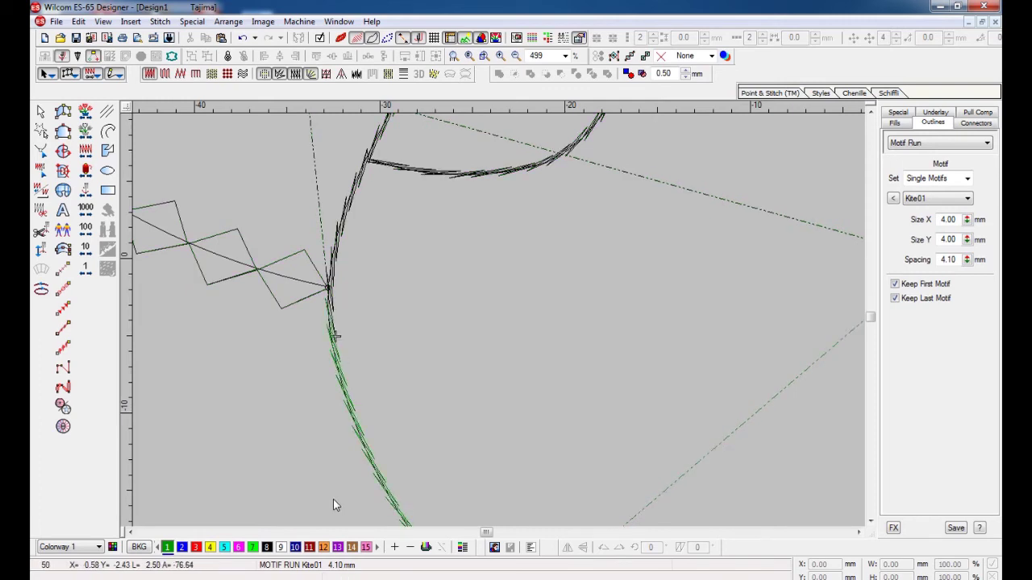
key("shift+z")
Duplicate the motif branch in place at the needle position and convert the copy to a Run line.
left_click(350, 294)
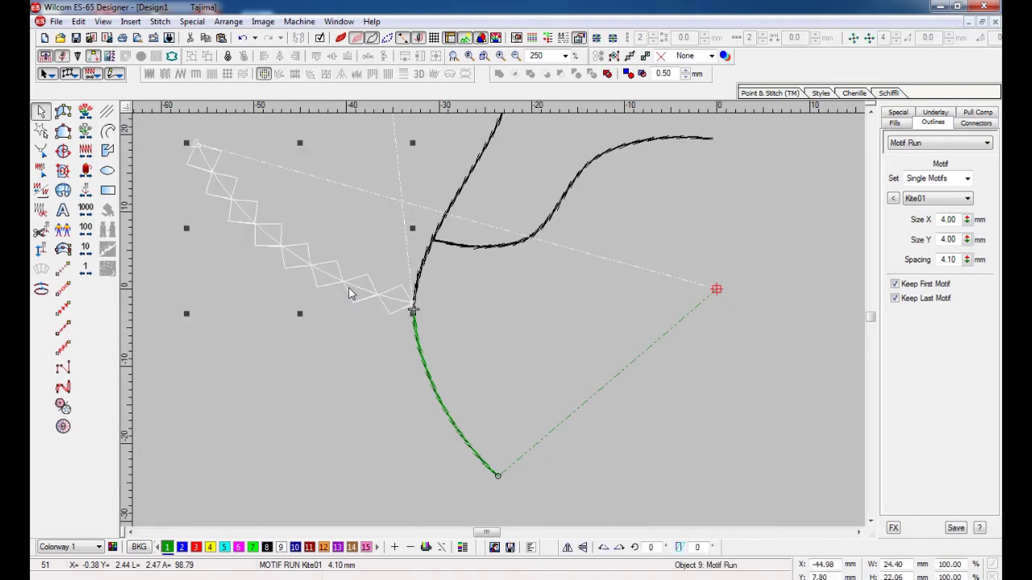
left_click(60, 274)
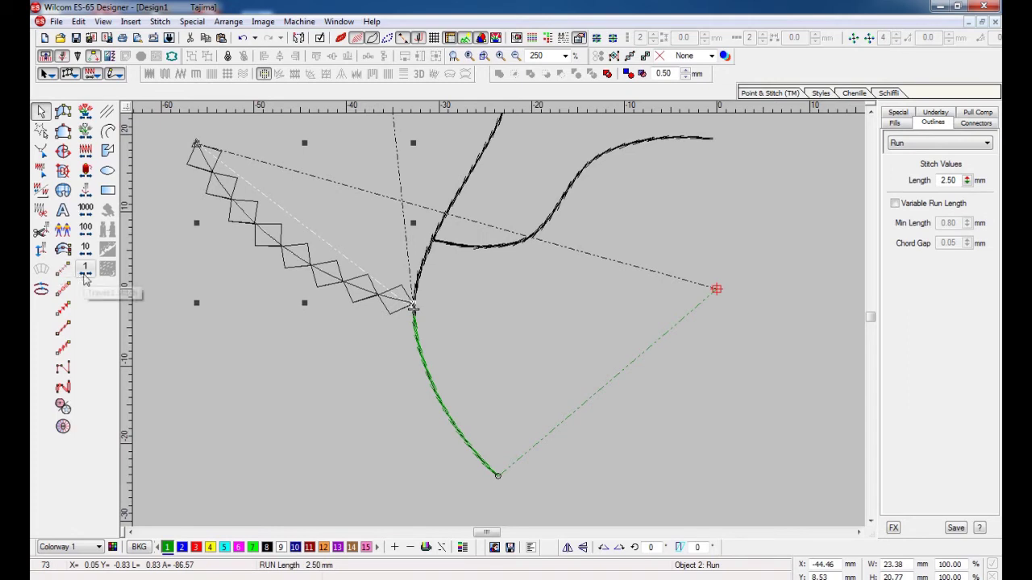
key("Escape")
key("Tab")
key("Escape")
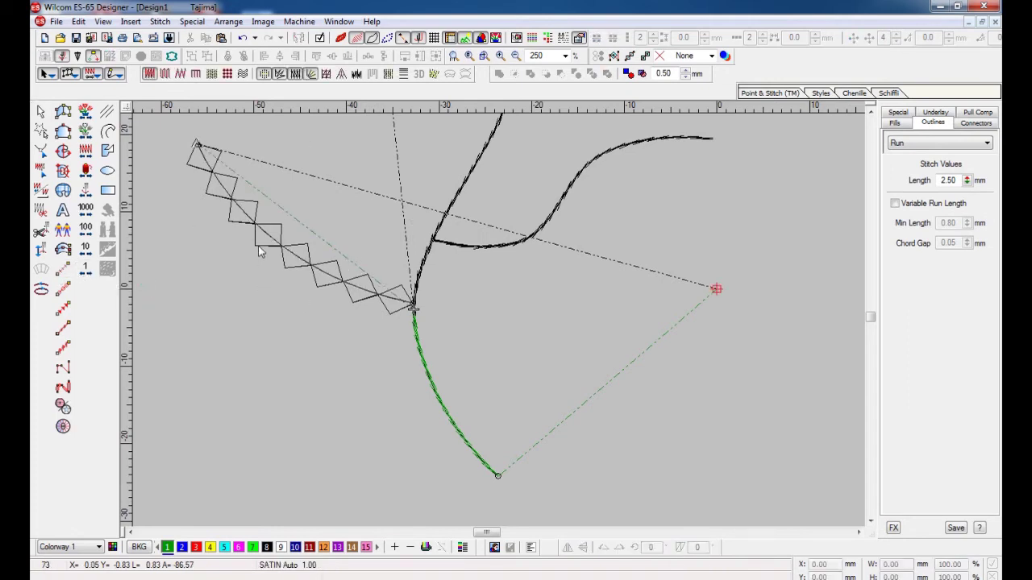
Examine the motif branch's control points and its entry and exit in Reshape.
left_click(259, 253)
key("h")
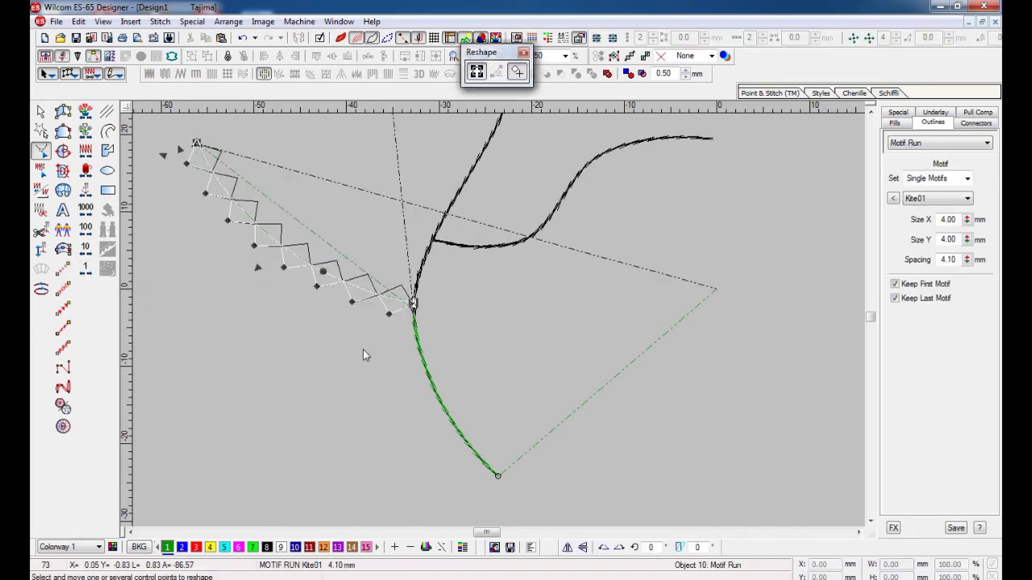
scroll(365, 355, "up", 2)
key("Escape")
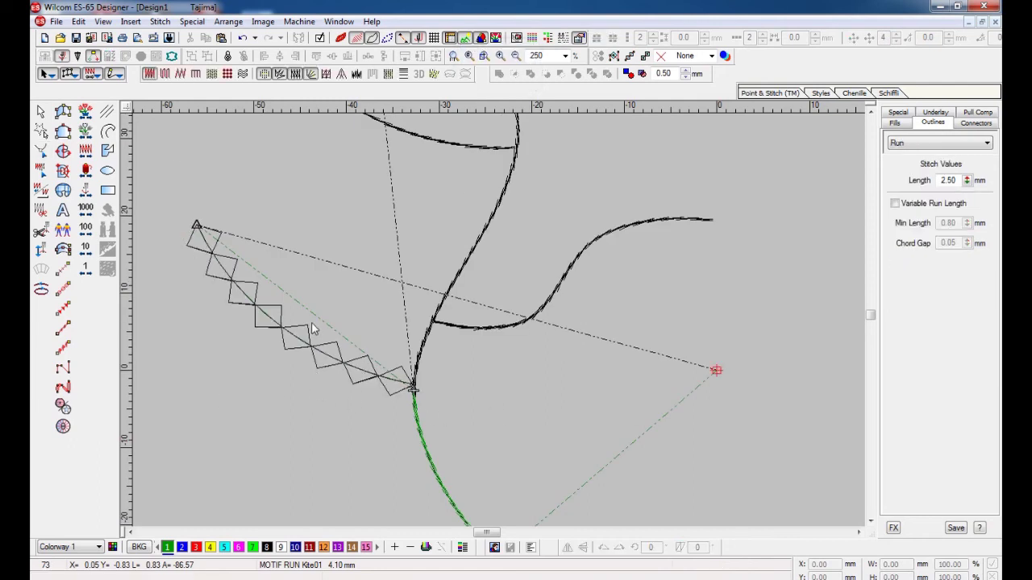
Resequence the Kite01 motif branch after its run line by cutting and pasting it at the needle position, and select it.
left_click(302, 328)
key("ctrl+x")
key("ctrl+v")
key("Escape")
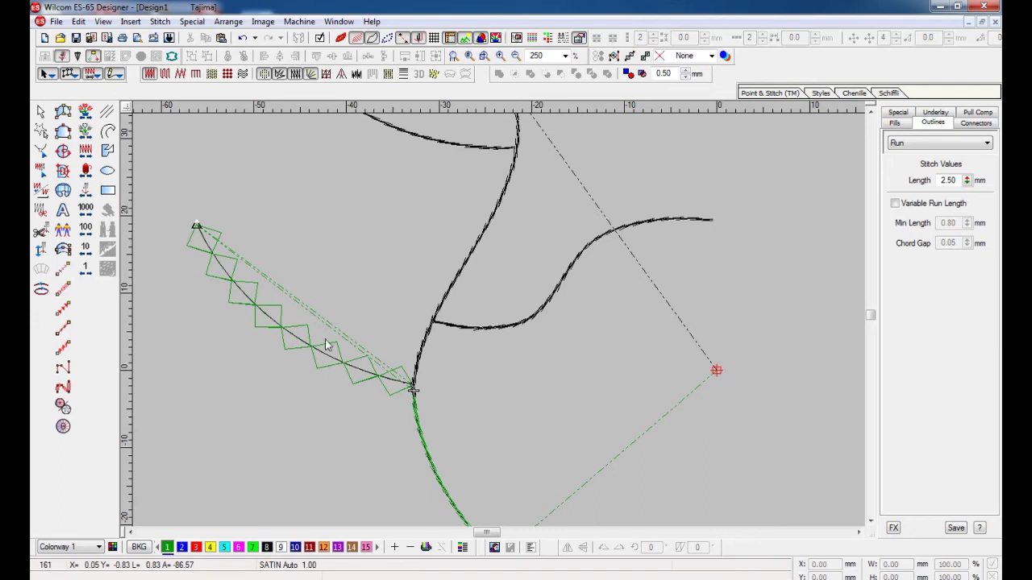
key("Escape")
left_click(328, 348)
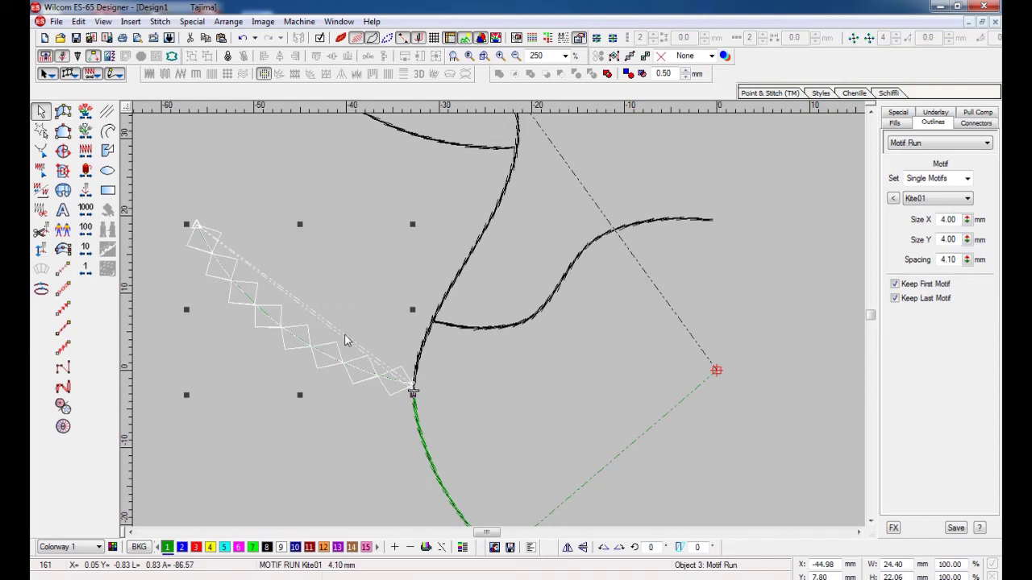
Delete the Kite01 motif branch lying over the run line left of the lower stem.
key("Escape")
left_click(336, 350)
key("Escape")
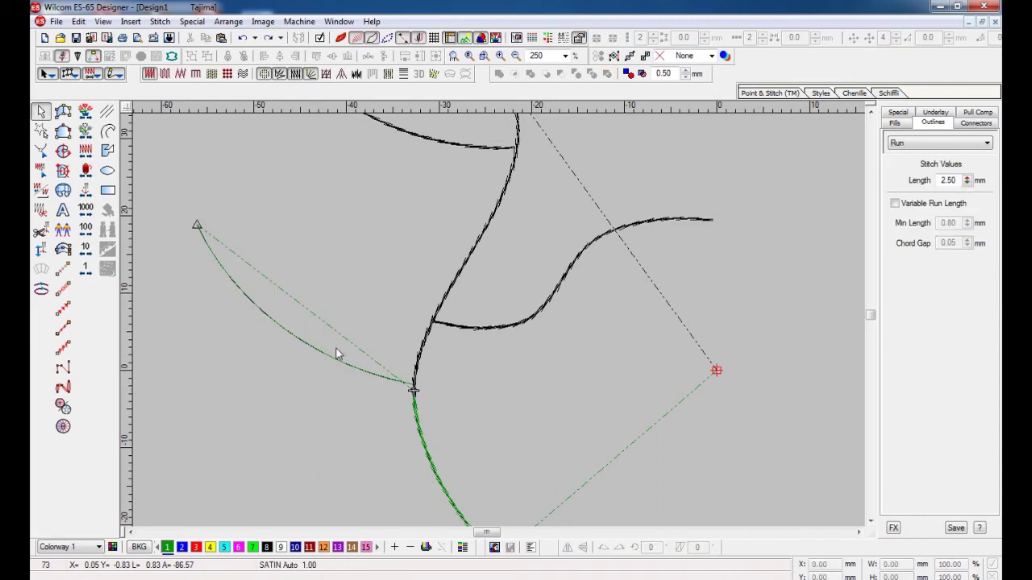
left_click(375, 375)
key("Escape")
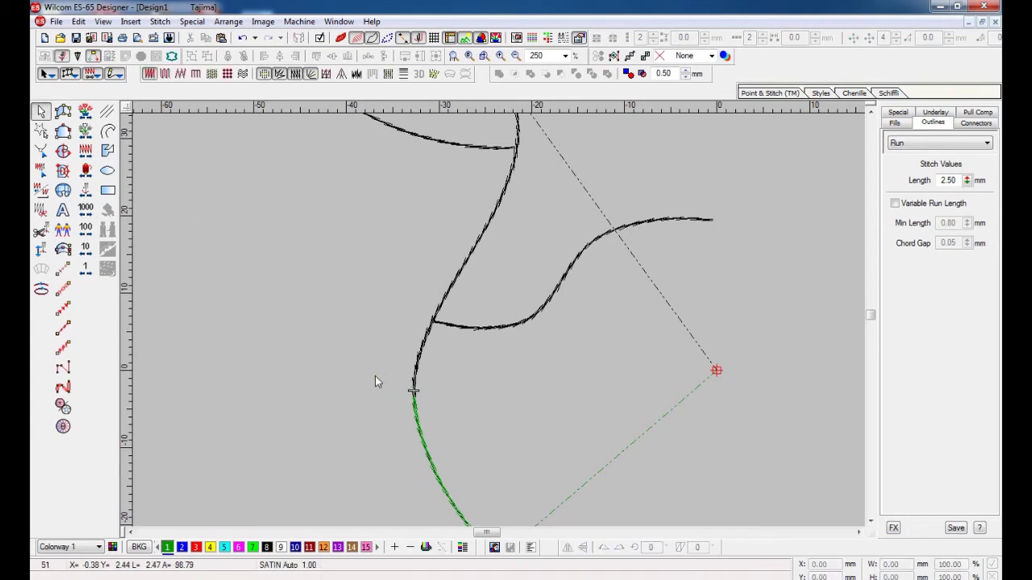
Digitize a new Kite01 motif run along the curved run line, from its outer tip through a mid curve point to the stem junction.
left_click(63, 309)
left_click(129, 533)
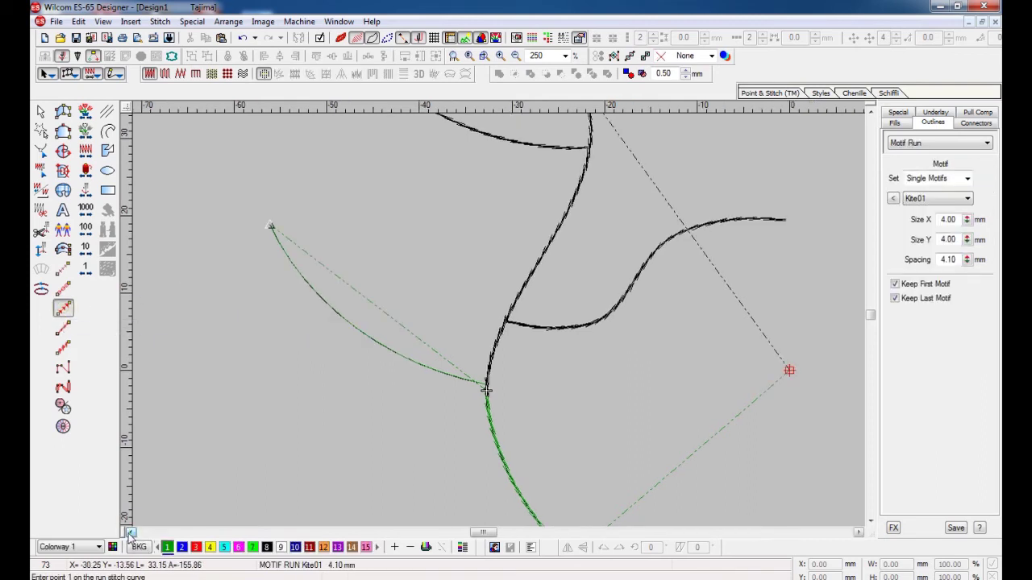
left_click(129, 532)
key("z")
scroll(250, 460, "up", 1)
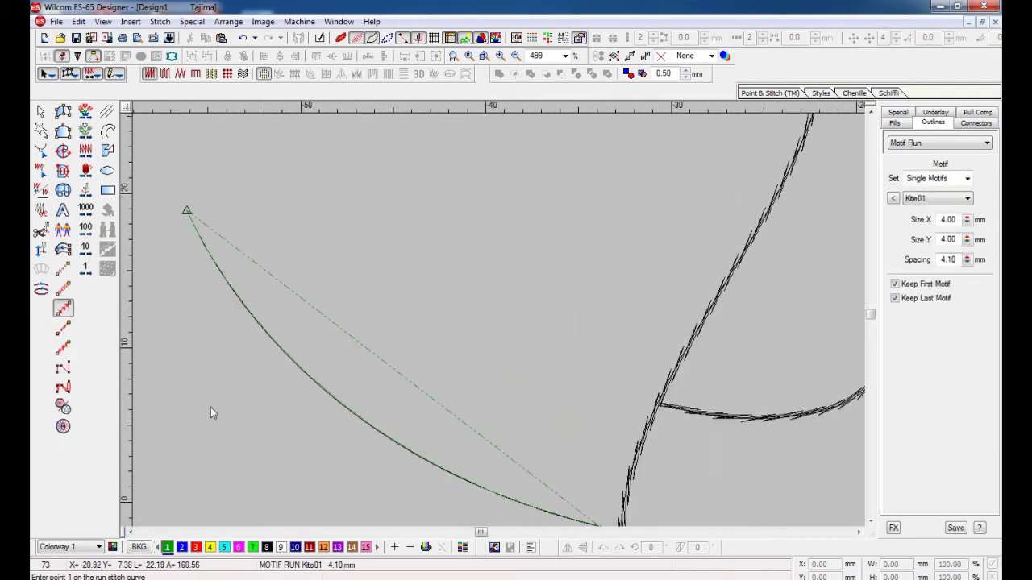
left_click(187, 211)
left_click(344, 408)
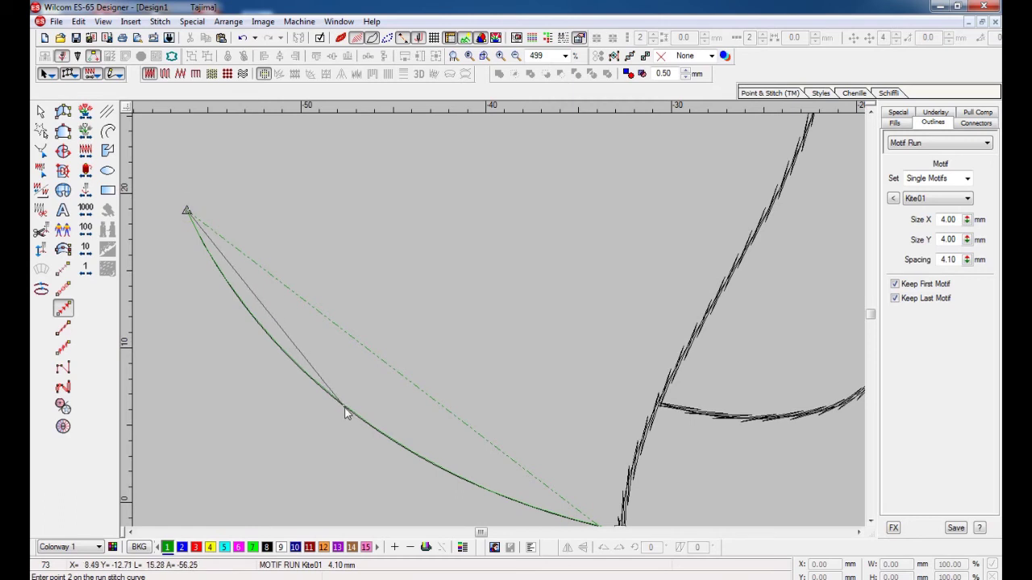
scroll(483, 428, "down", 1)
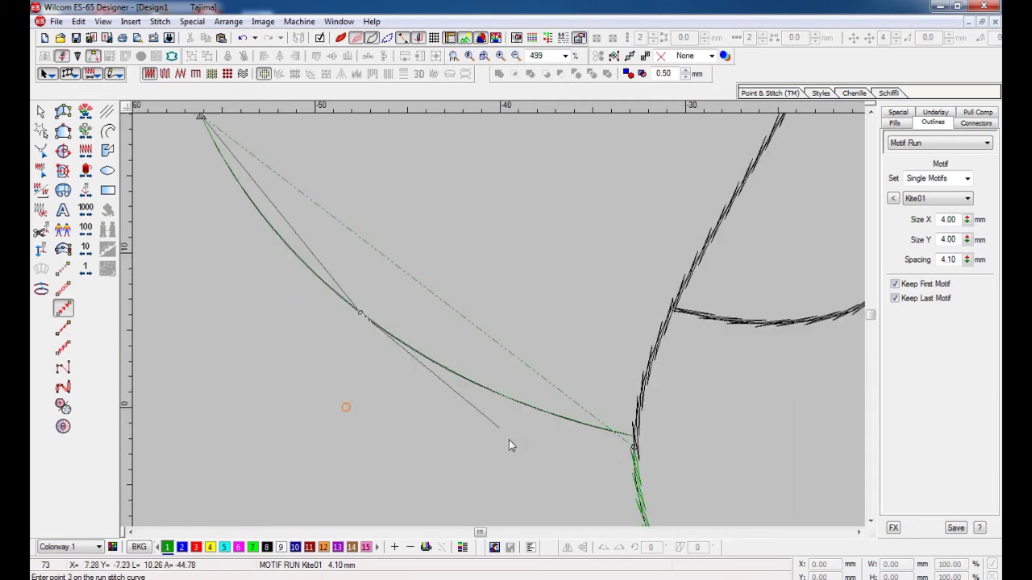
left_click(633, 438)
key("Return")
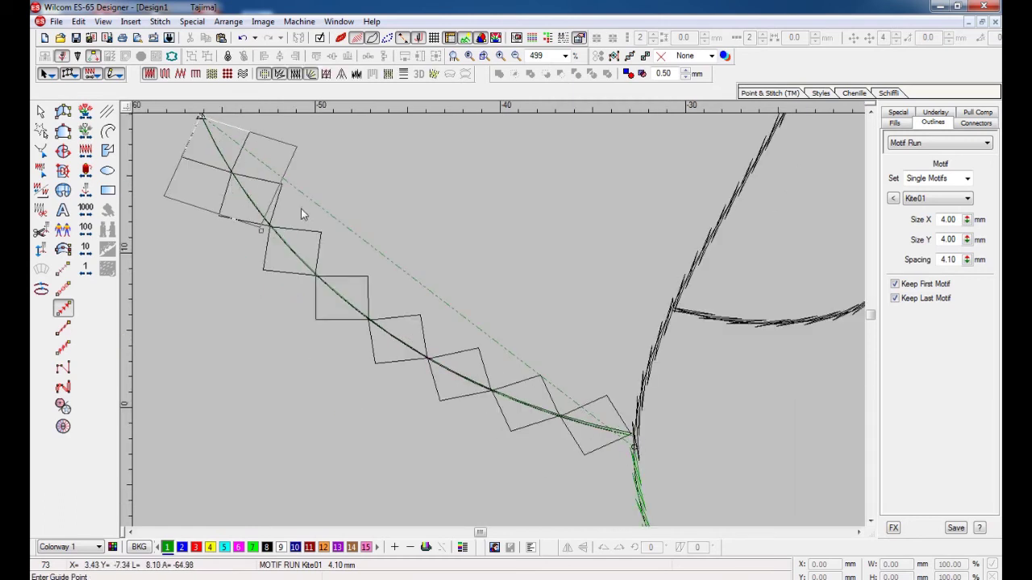
left_click(300, 212)
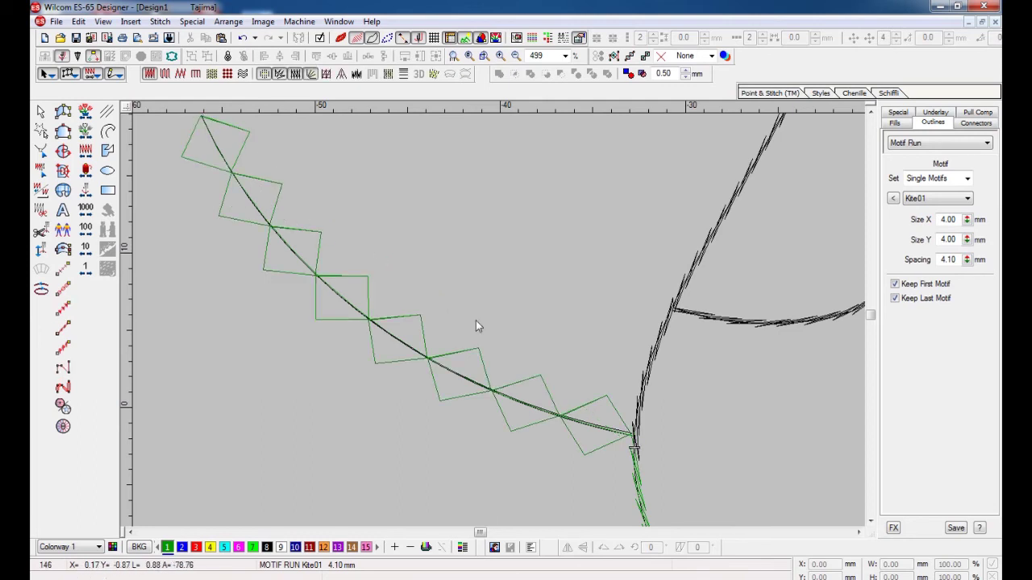
scroll(476, 320, "down", 1)
key("Return")
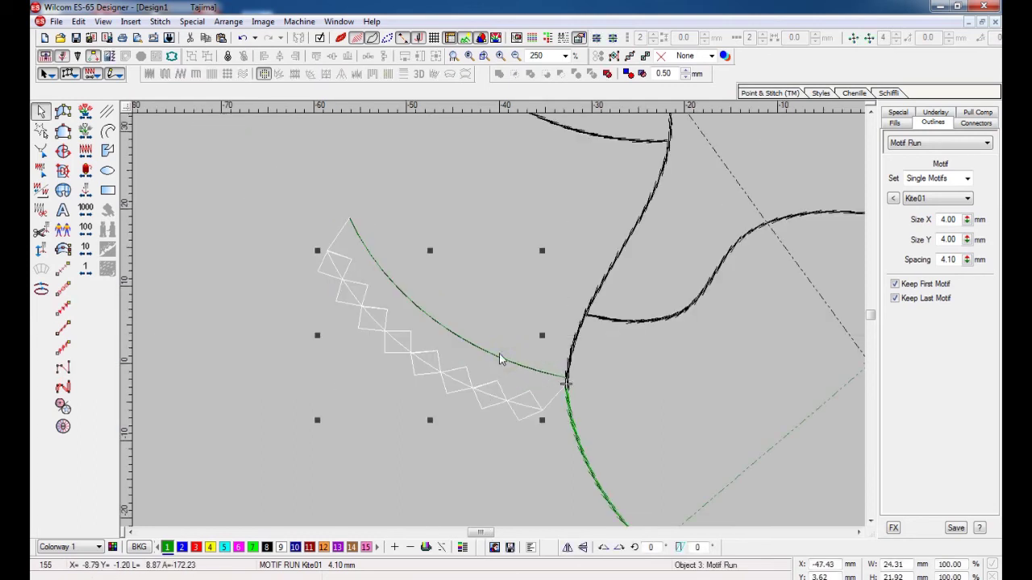
Replace the old run line with an in-place duplicate of the motif branch converted to Run, entering at the stem and exiting at the tip.
left_click(499, 359)
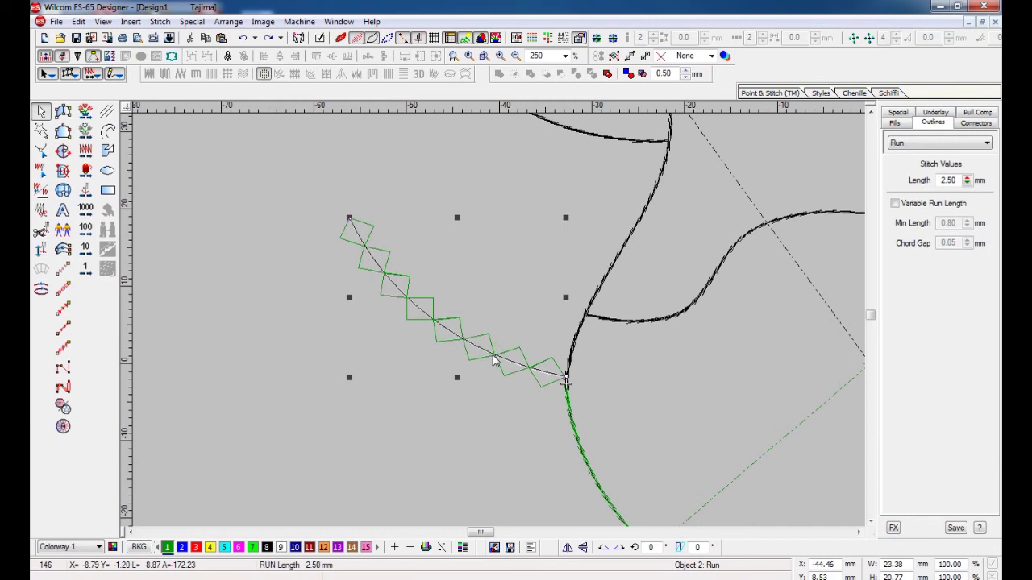
key("Delete")
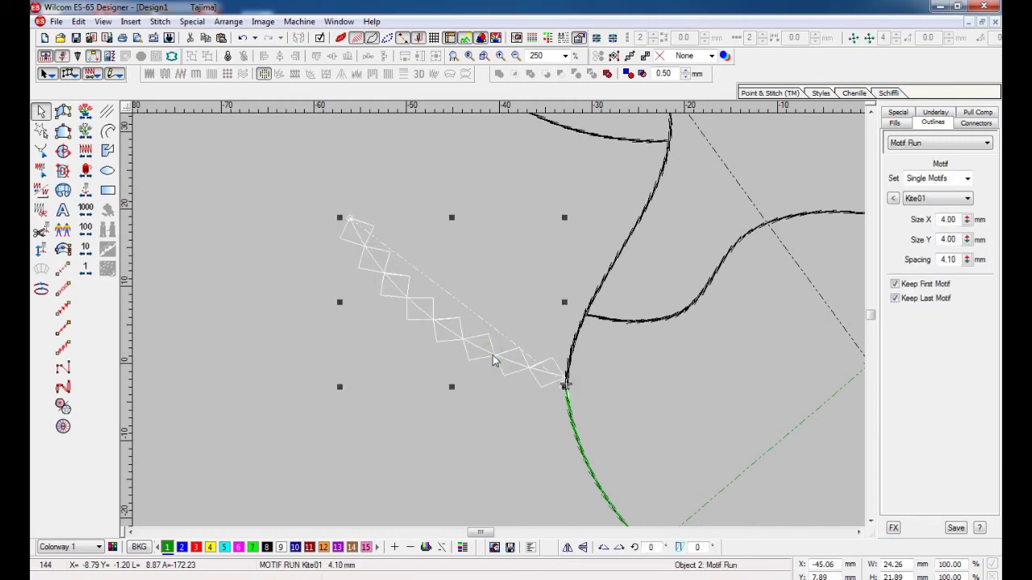
left_click(63, 271)
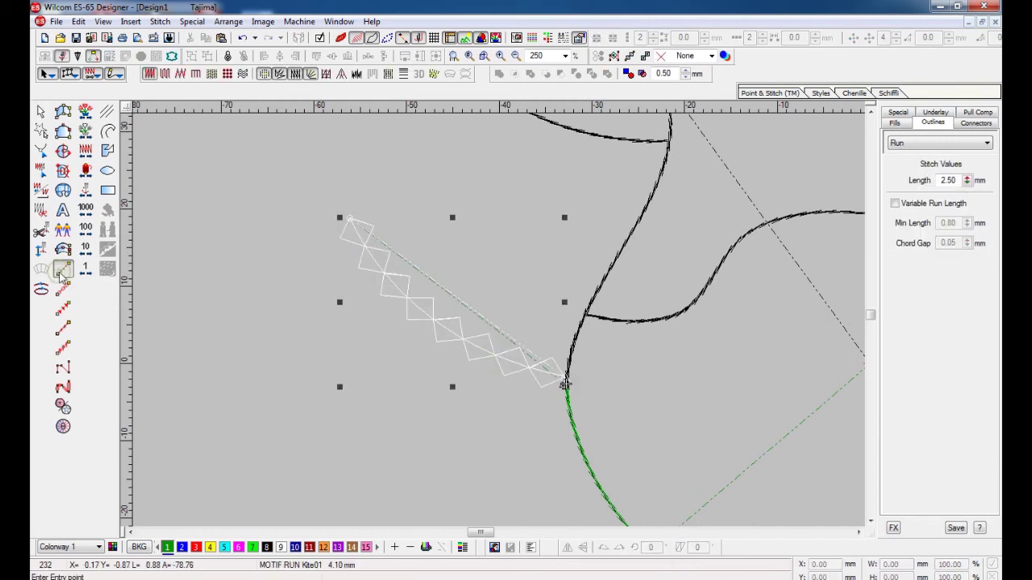
key("h")
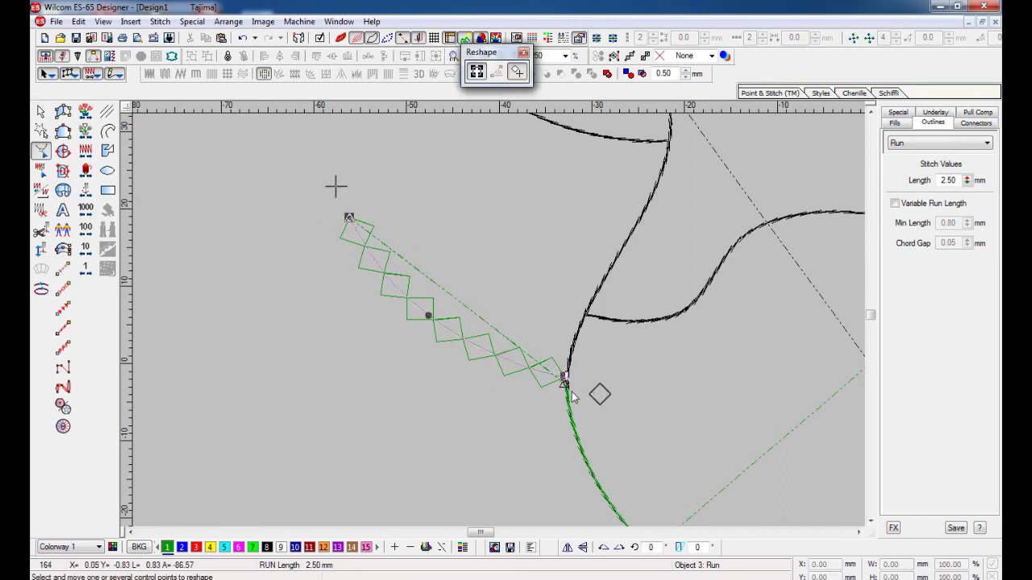
key("Escape")
Resequence the new Kite01 motif branch after its run line by cutting and pasting it, and deselect it.
left_click(450, 322)
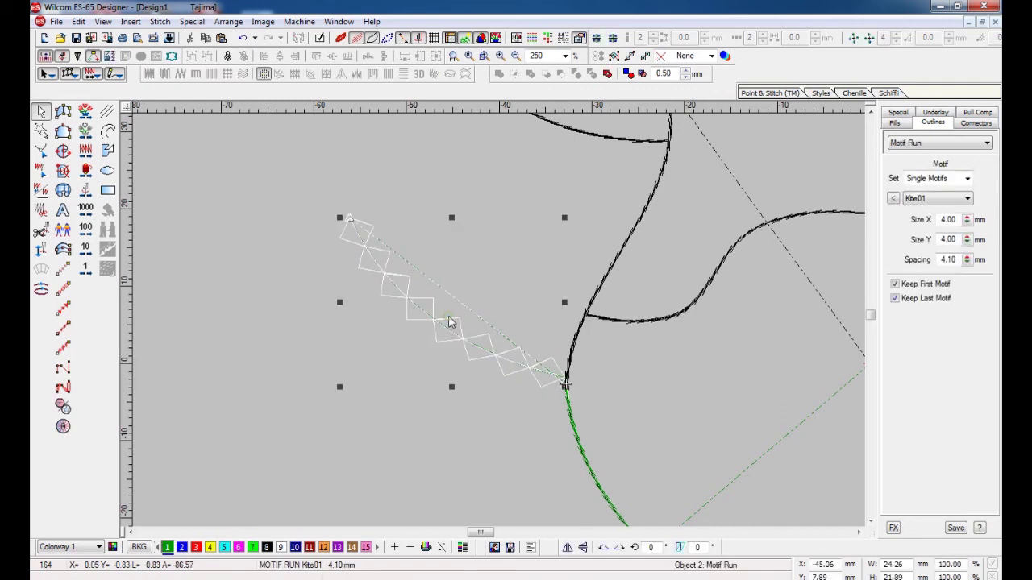
key("ctrl+x")
key("ctrl+v")
key("Escape")
Show the whole design and move the needle position to the end of the stitching sequence.
key("shift+z")
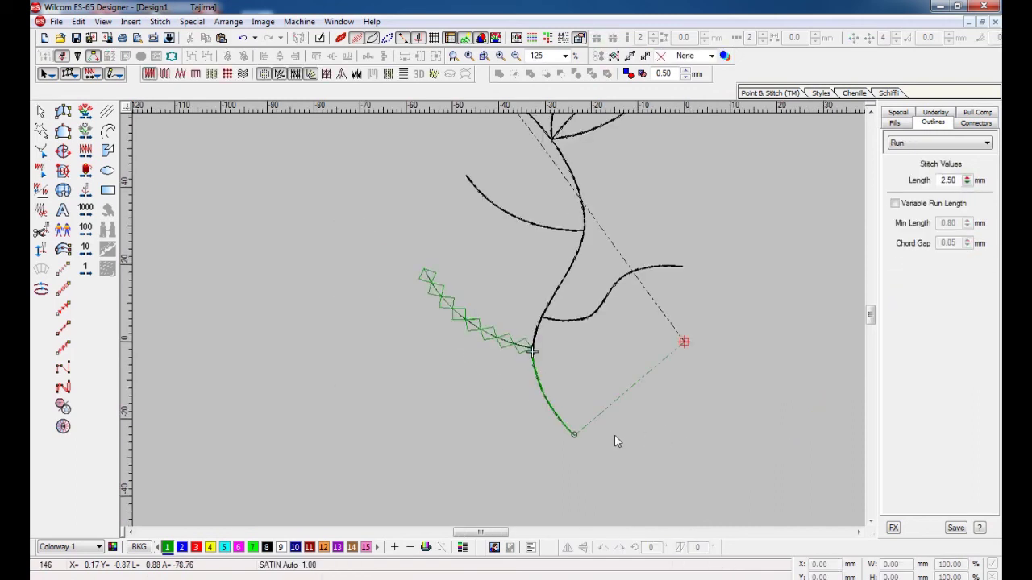
key("0")
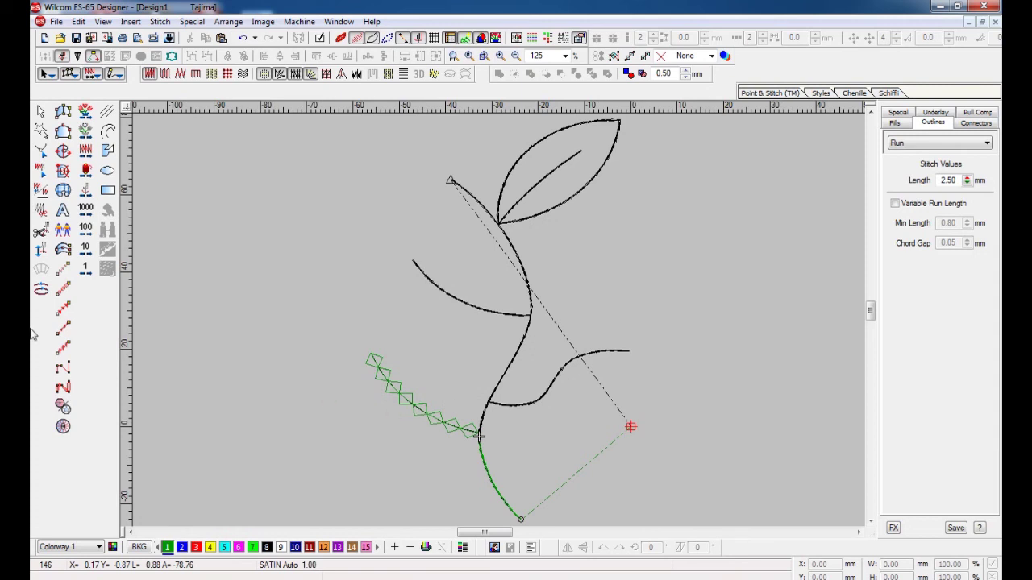
left_click(86, 172)
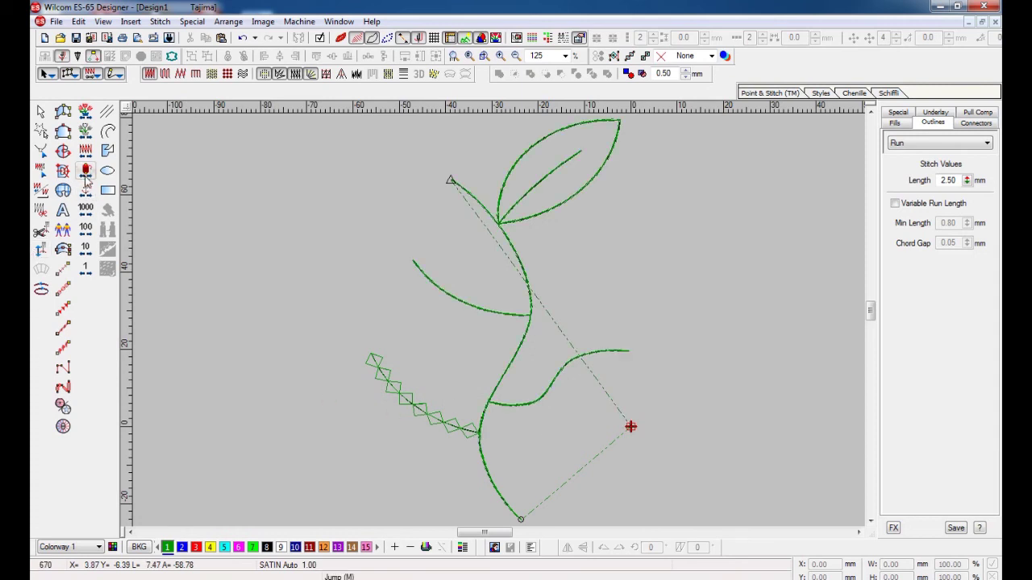